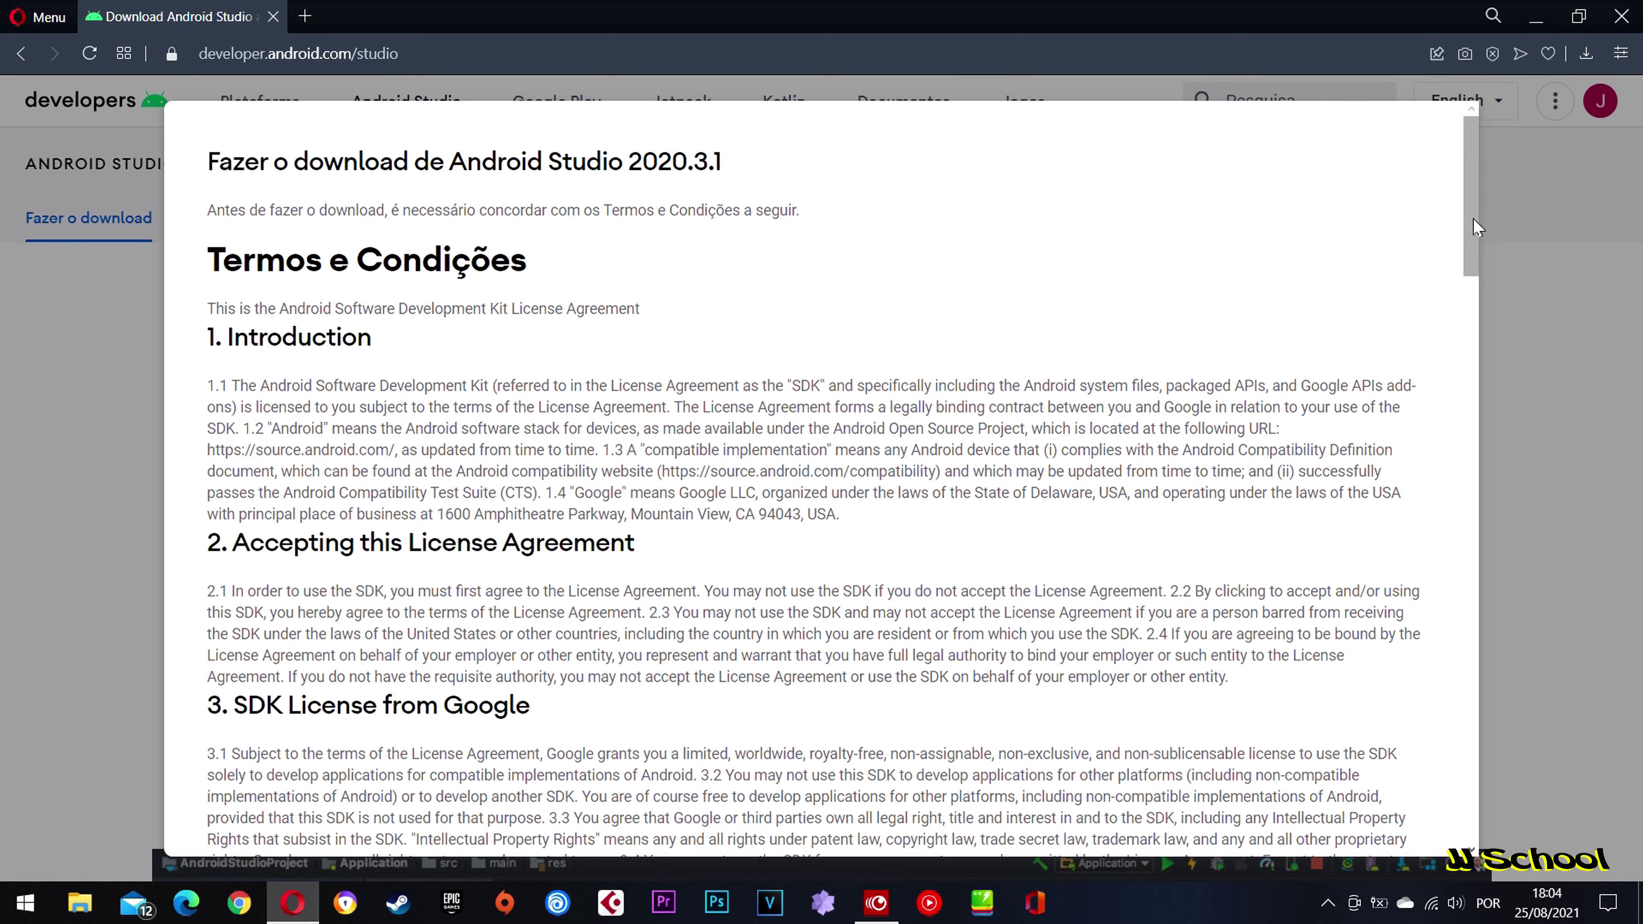
Accept the Android Studio 2020.3.1 terms and download the Windows installer to the Downloads folder
scroll(1475, 234, down, 1)
scroll(1477, 240, down, 2)
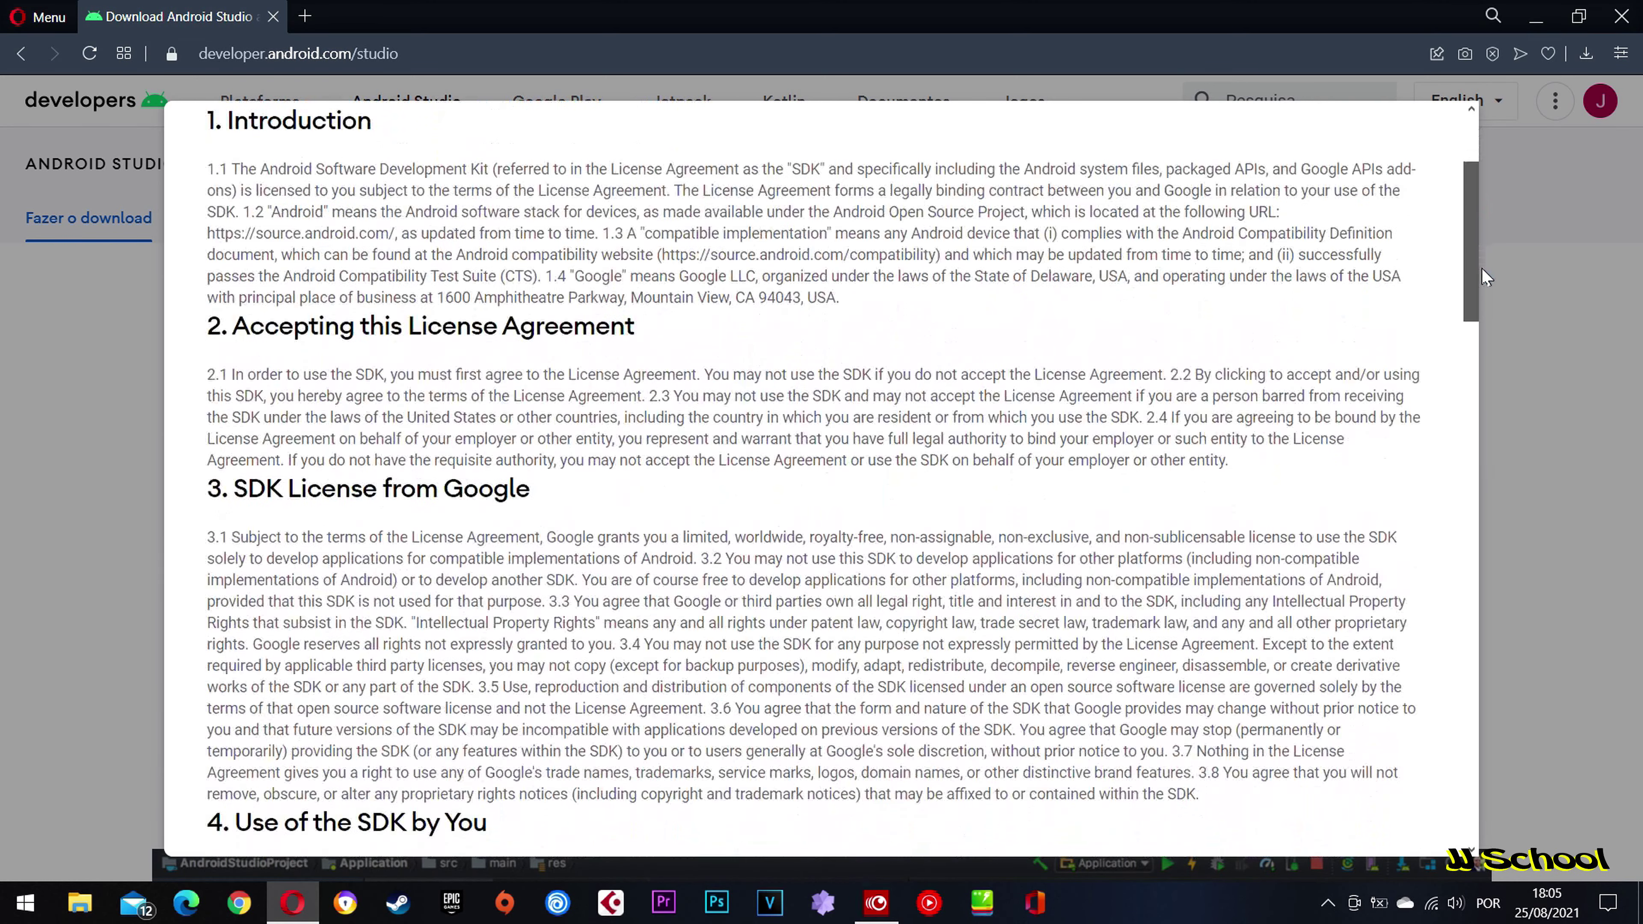
drag(1482, 269, 1473, 806)
click(214, 609)
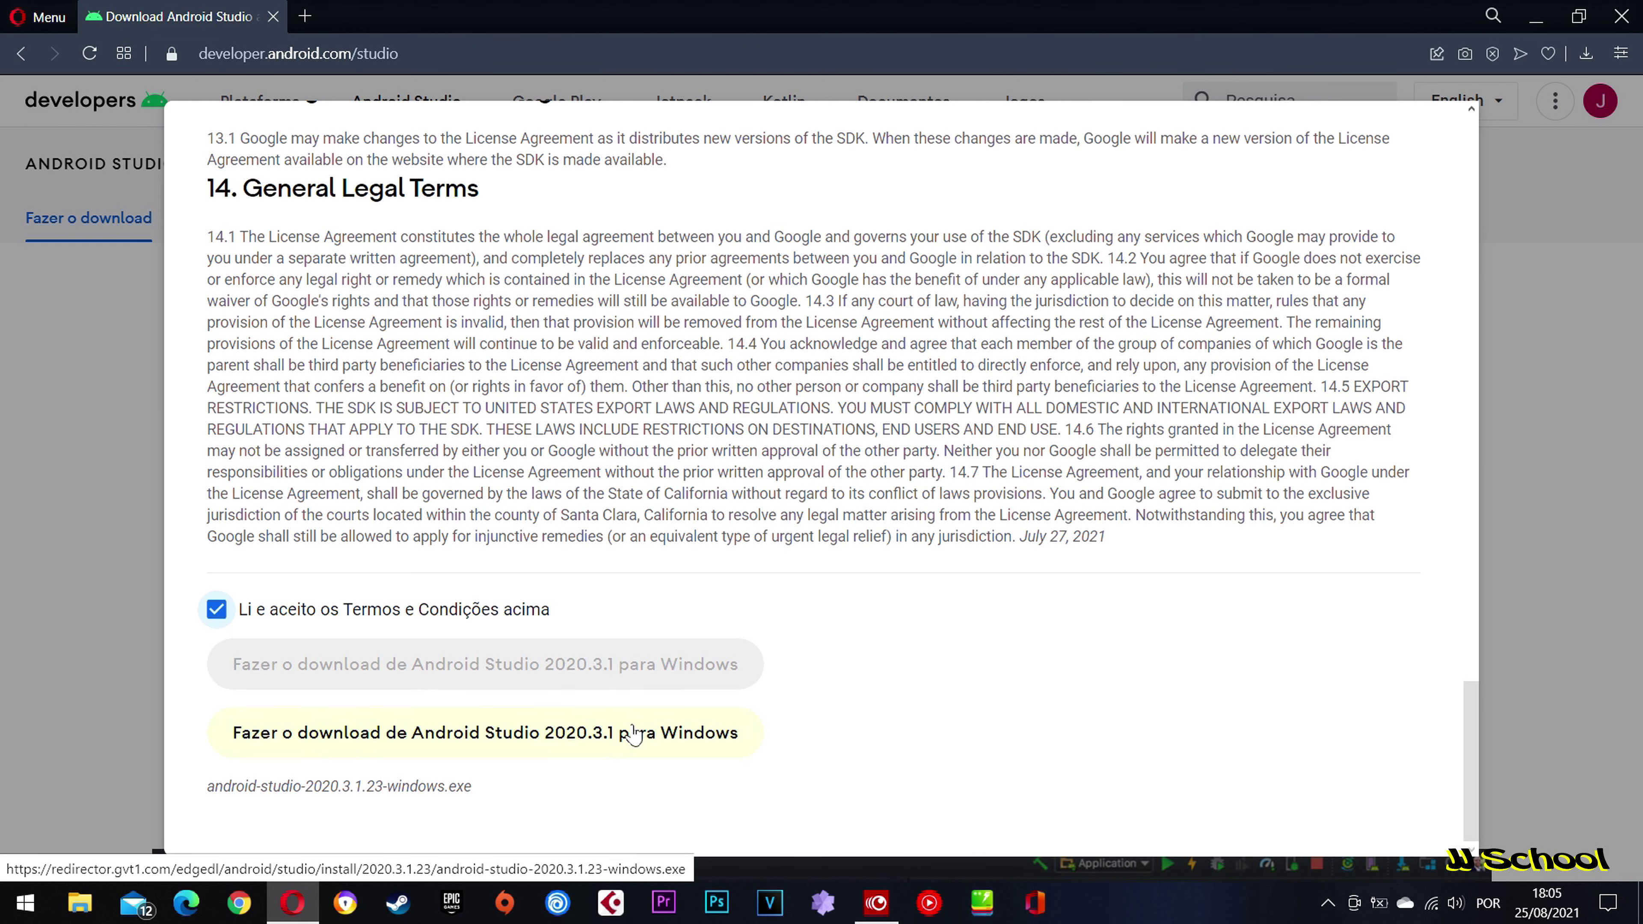
click(691, 746)
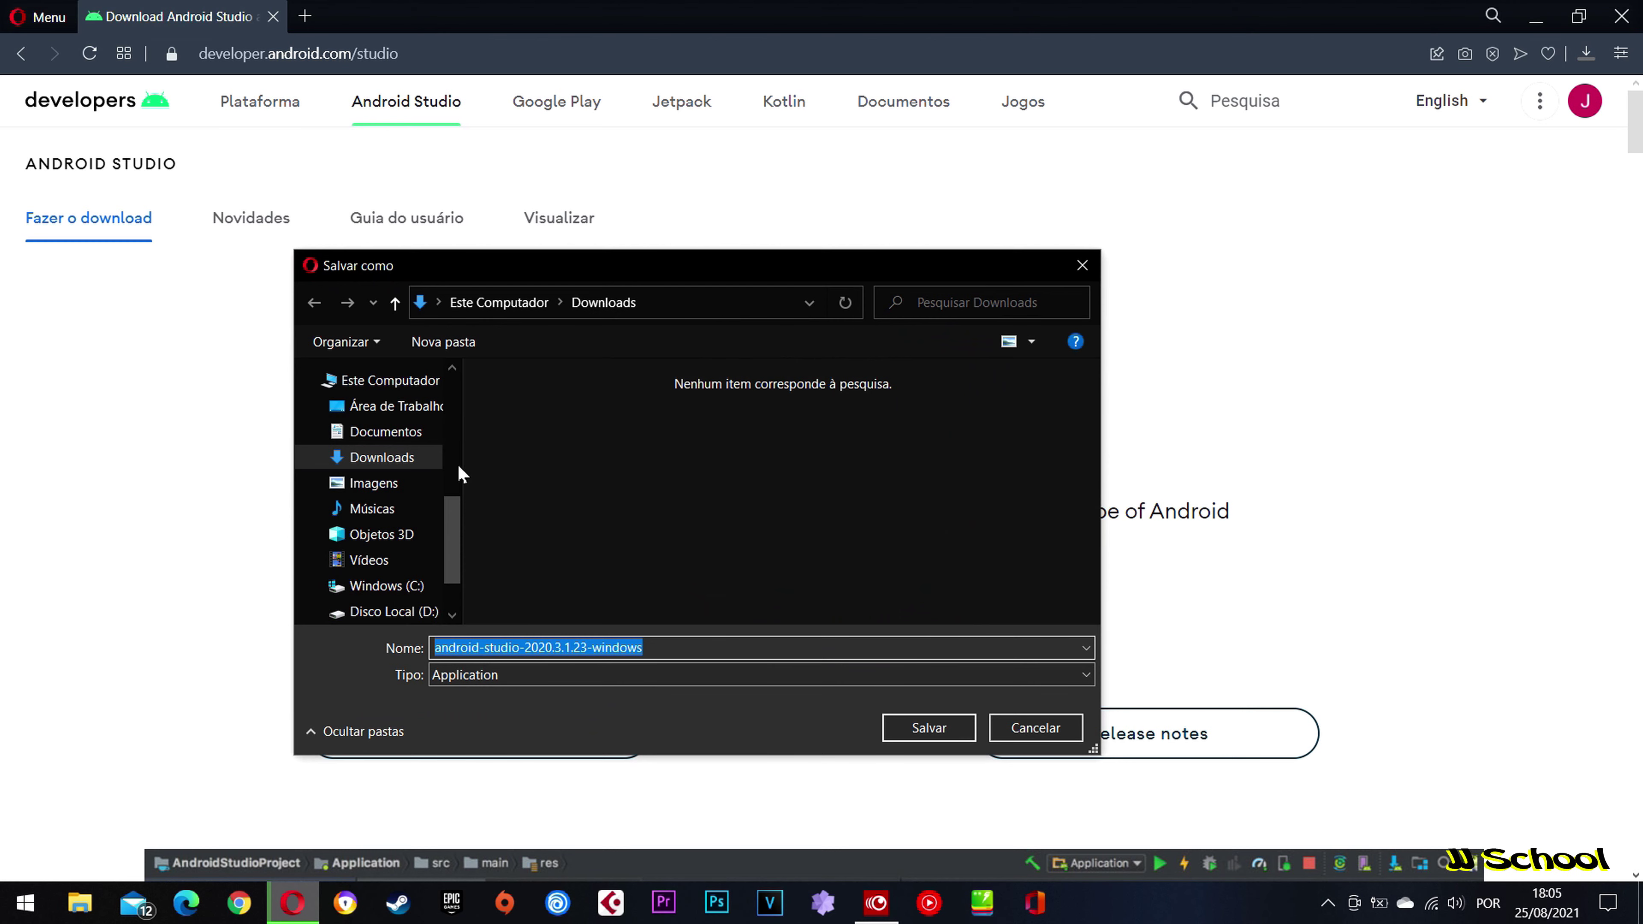
click(938, 726)
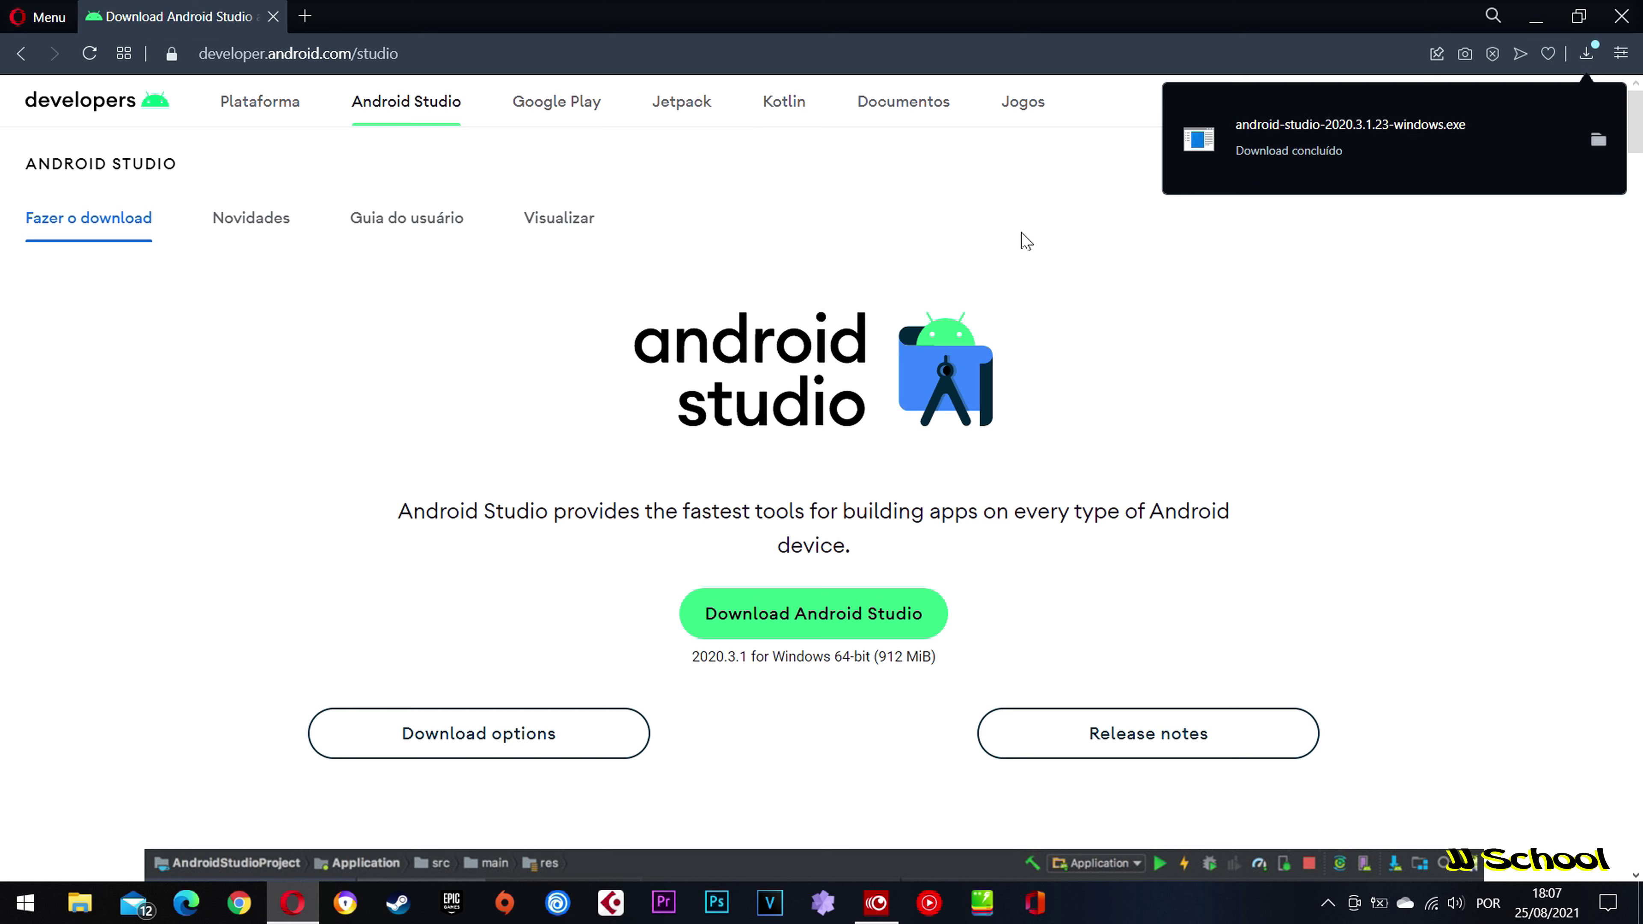
Open the download's folder and run the android-studio-2020.3.1.23-windows installer as administrator, allowing it to make changes
click(1598, 140)
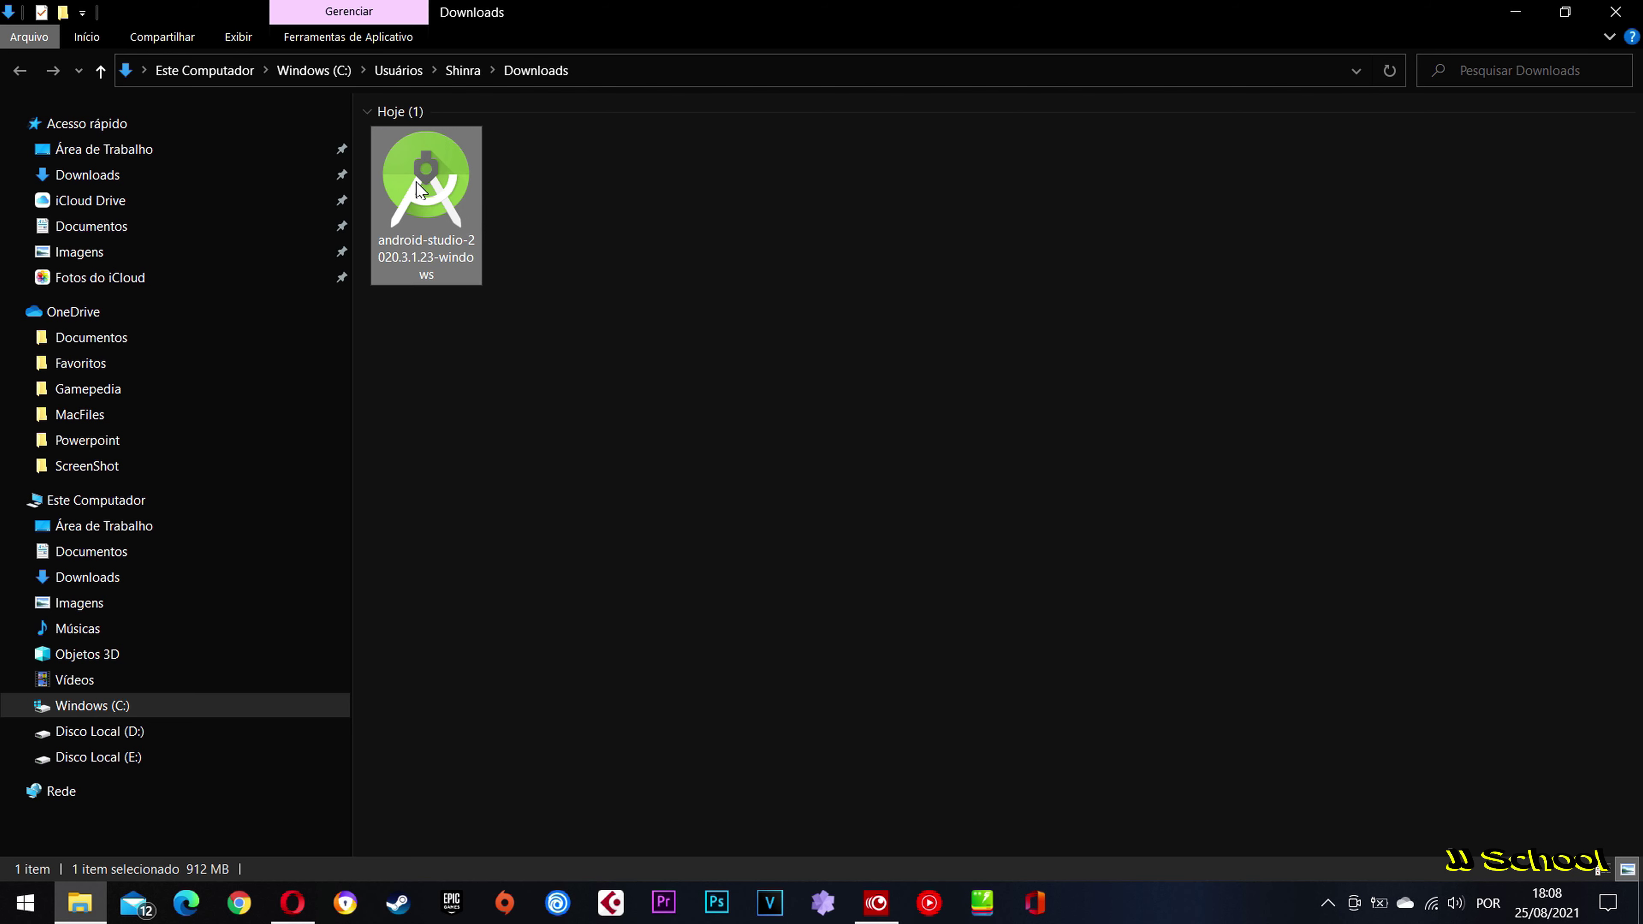
click(518, 251)
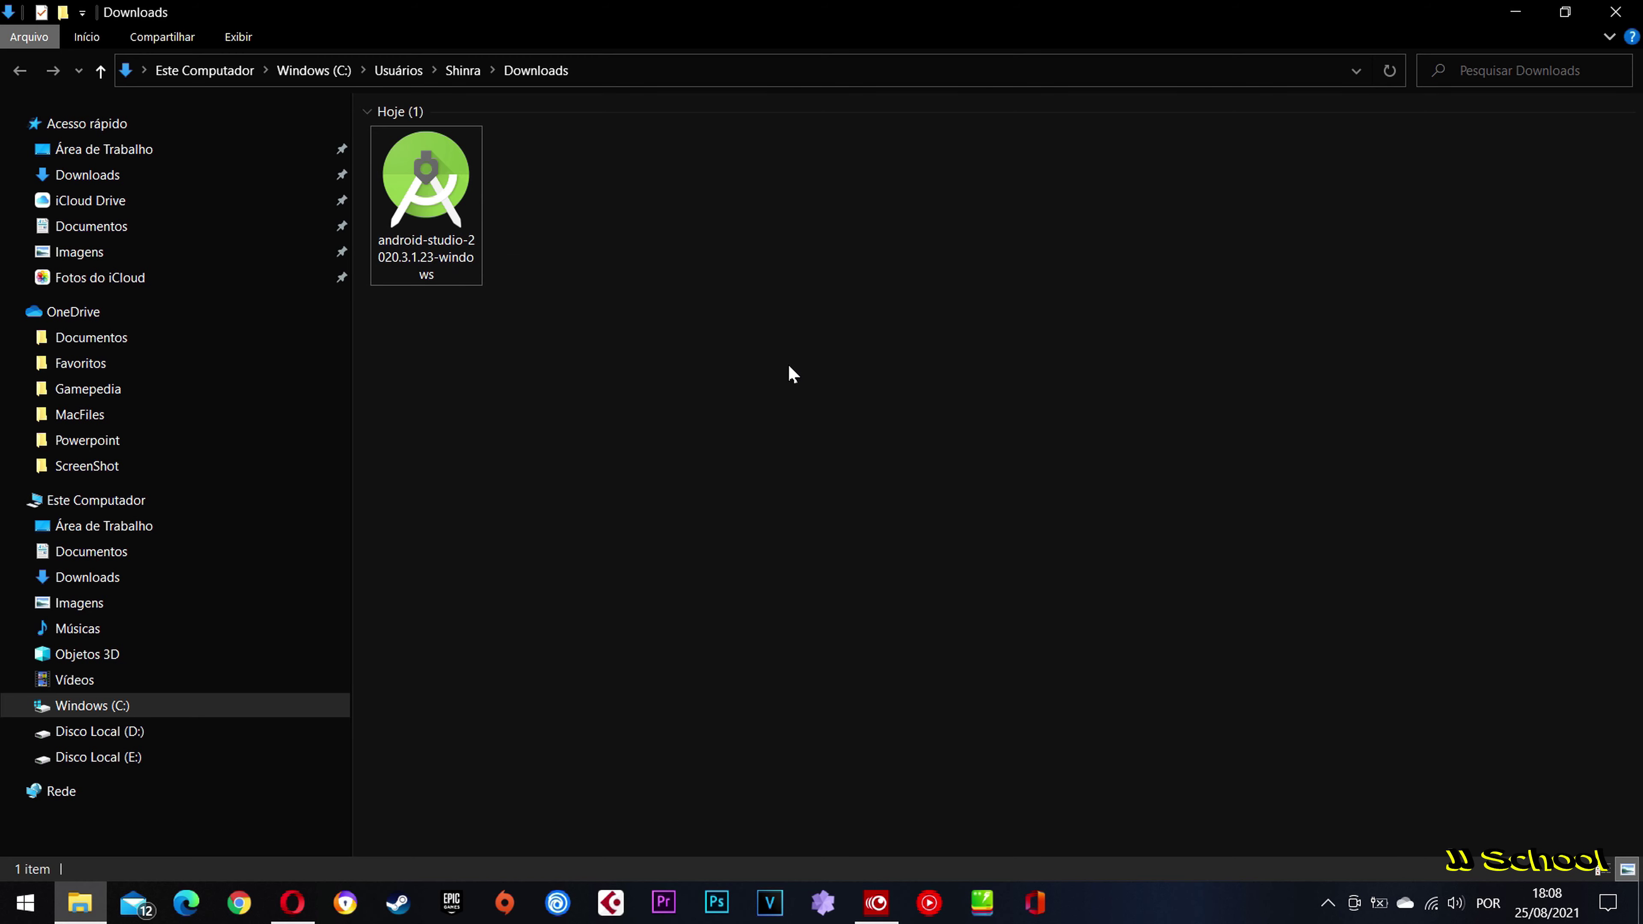
double_click(452, 194)
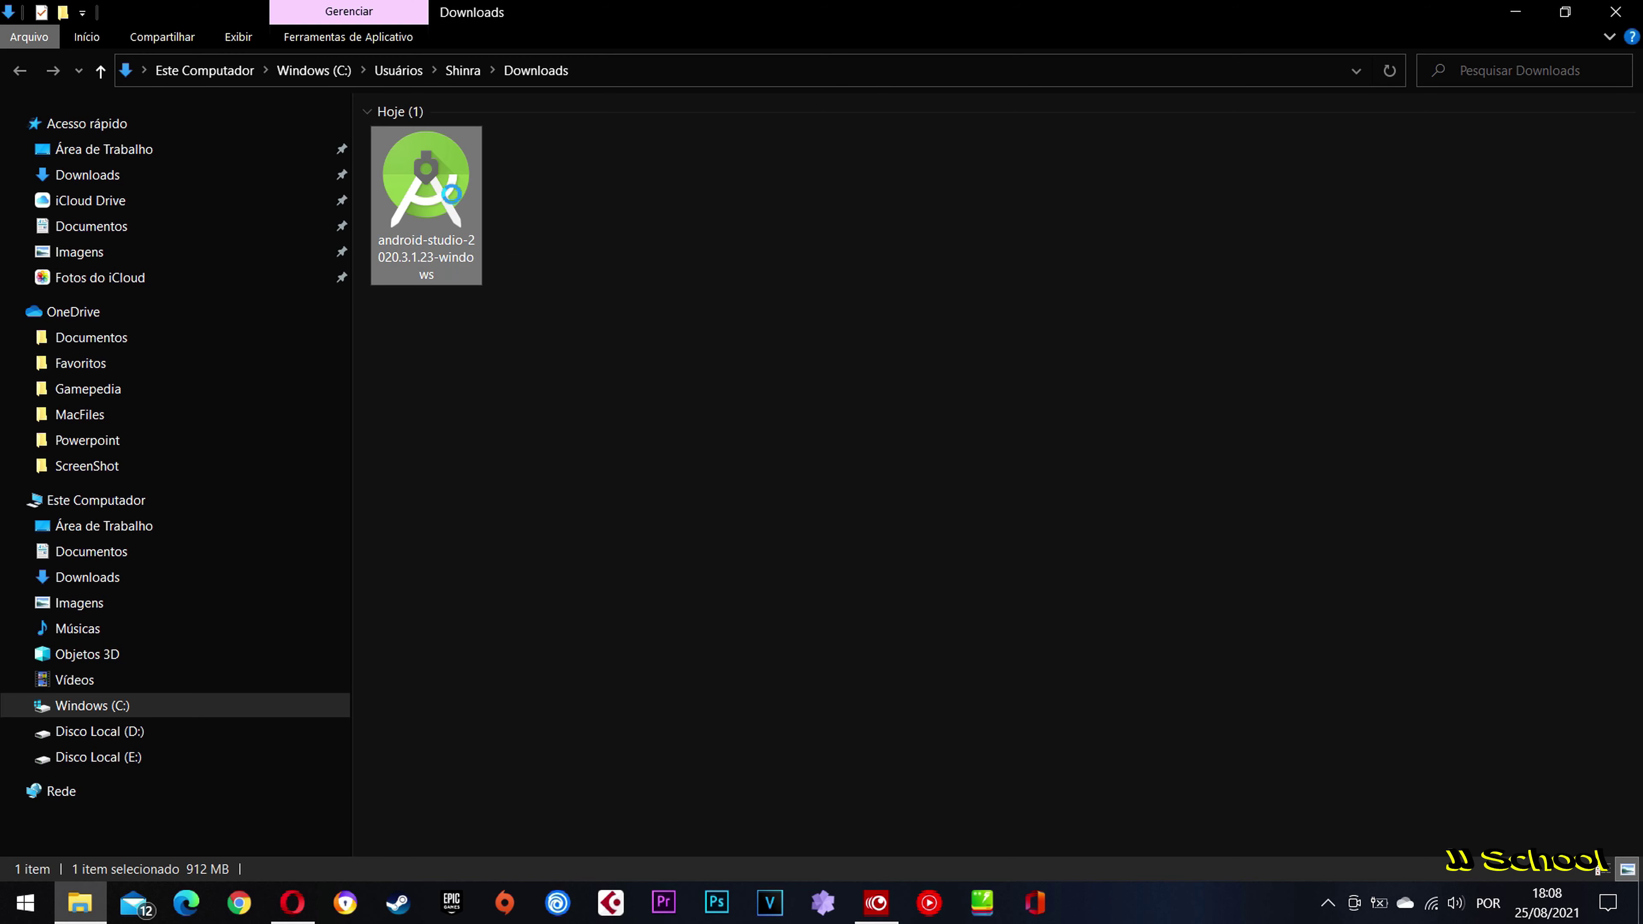
right_click(449, 190)
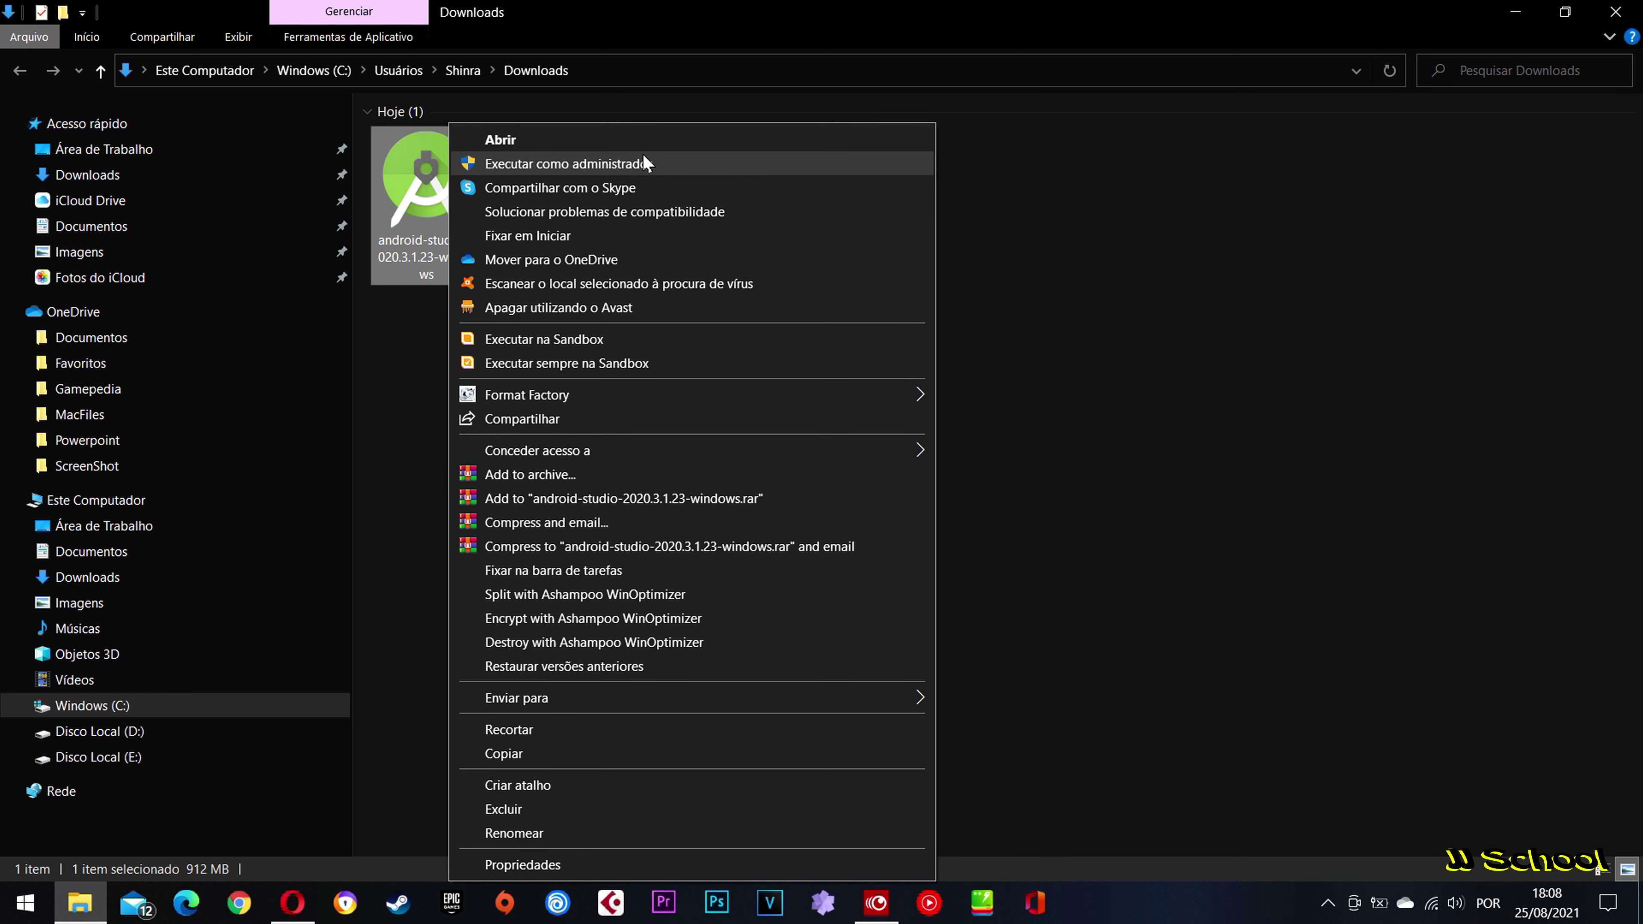
click(628, 165)
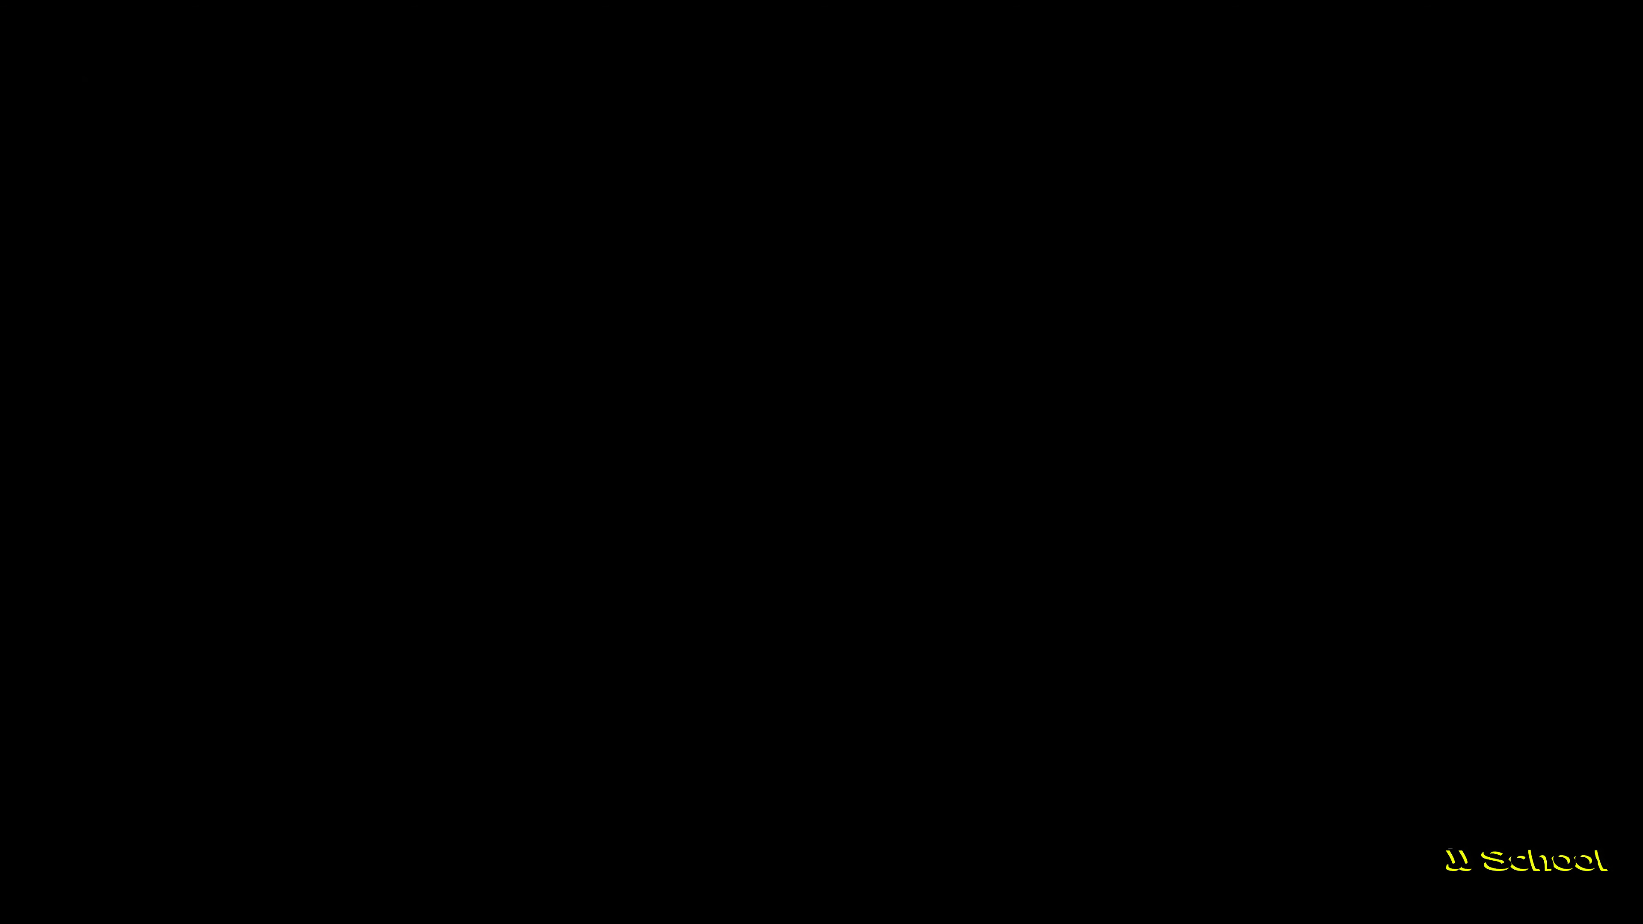
click(715, 605)
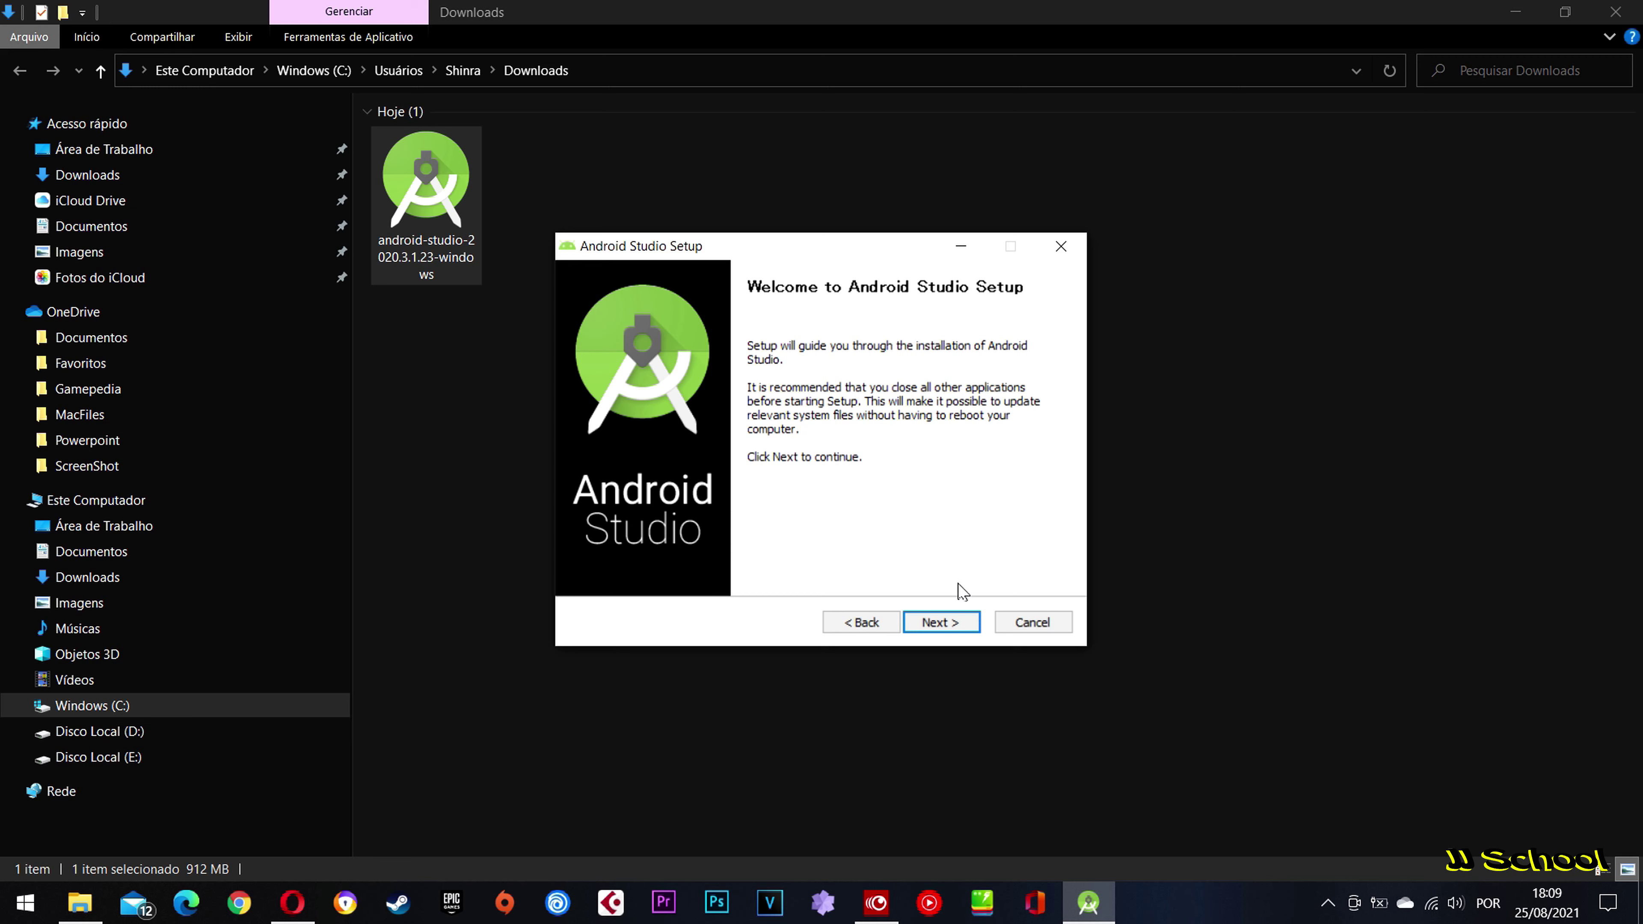
Begin the setup and accept both the Android Studio and Android Virtual Device components for installation
click(939, 625)
mouse_move(795, 439)
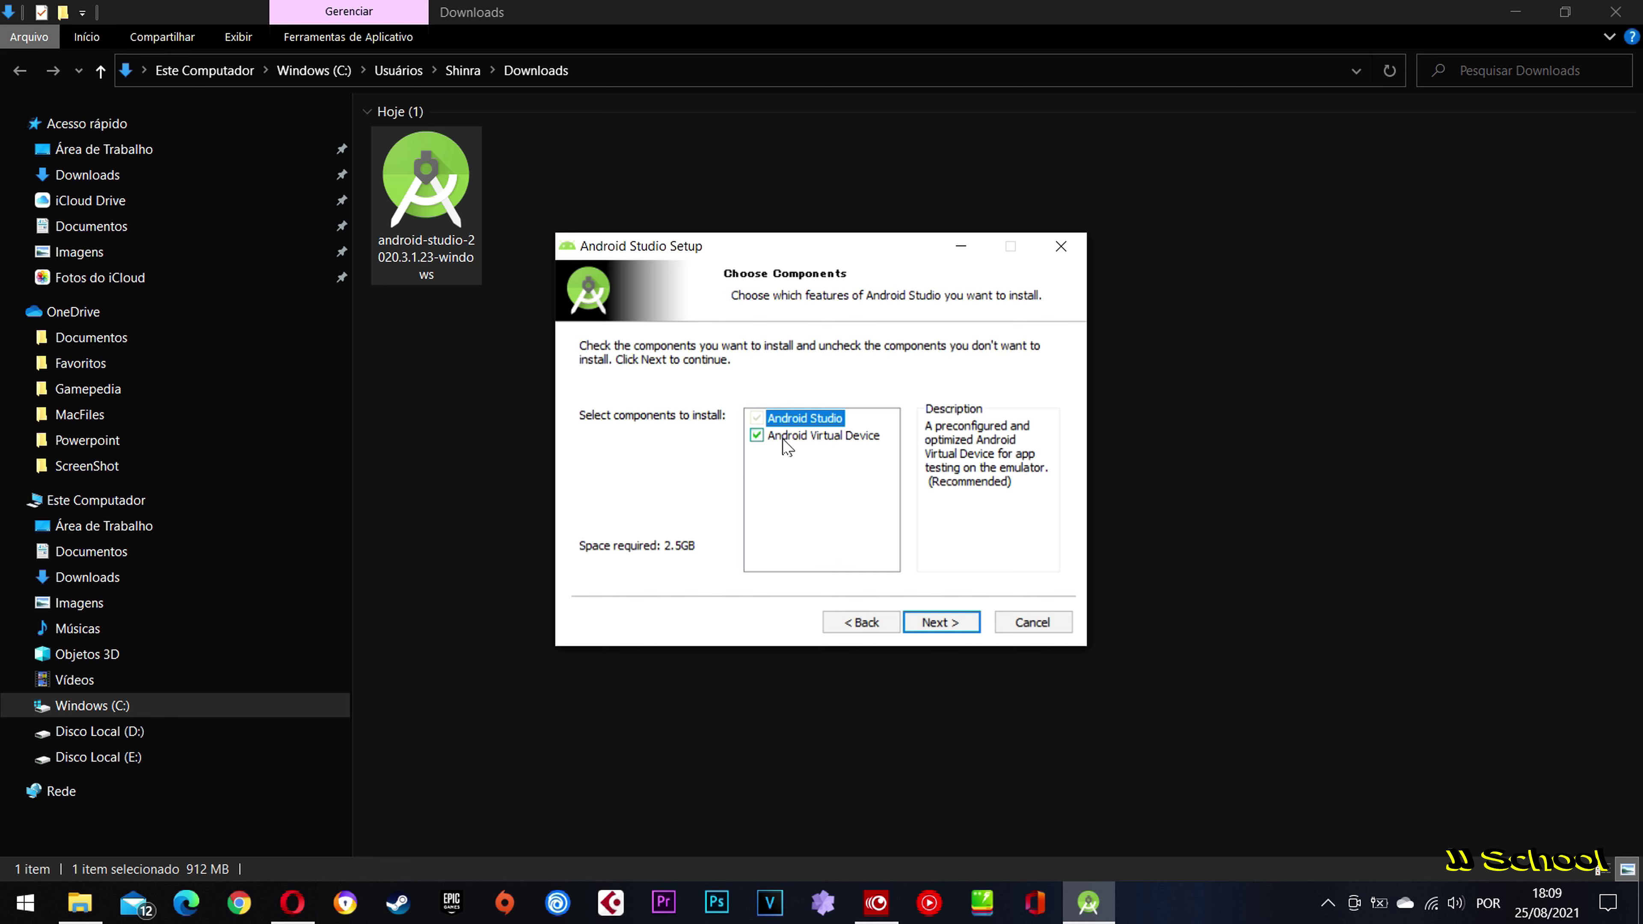
click(958, 628)
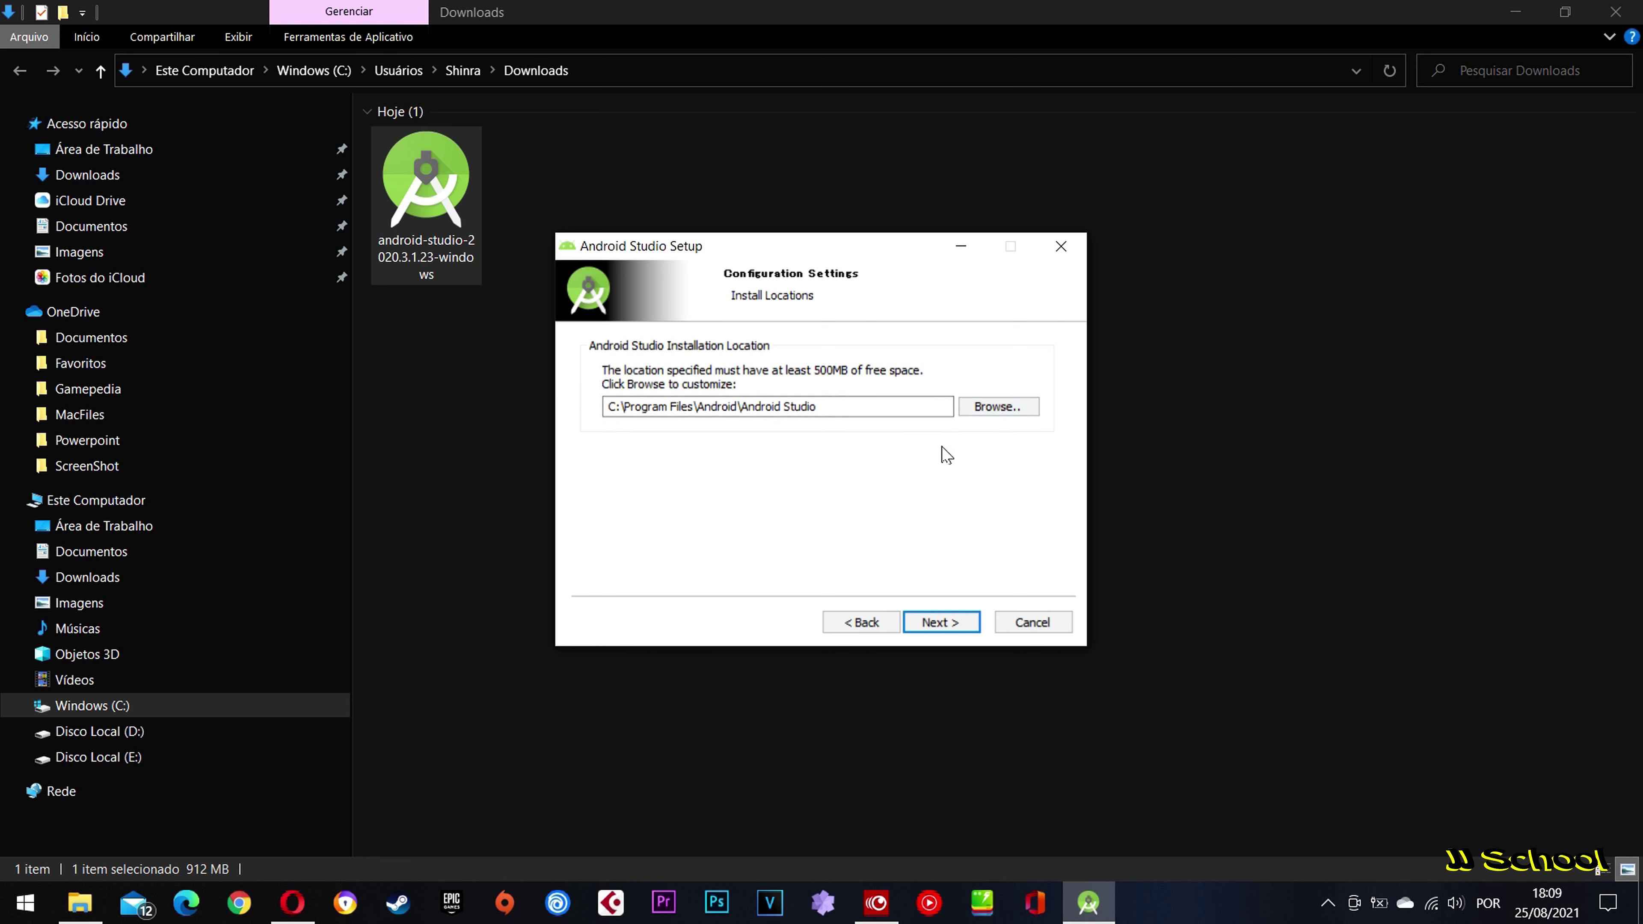
Set the Android Studio installation location to the Programs folder on Disco Local (D:)
click(981, 408)
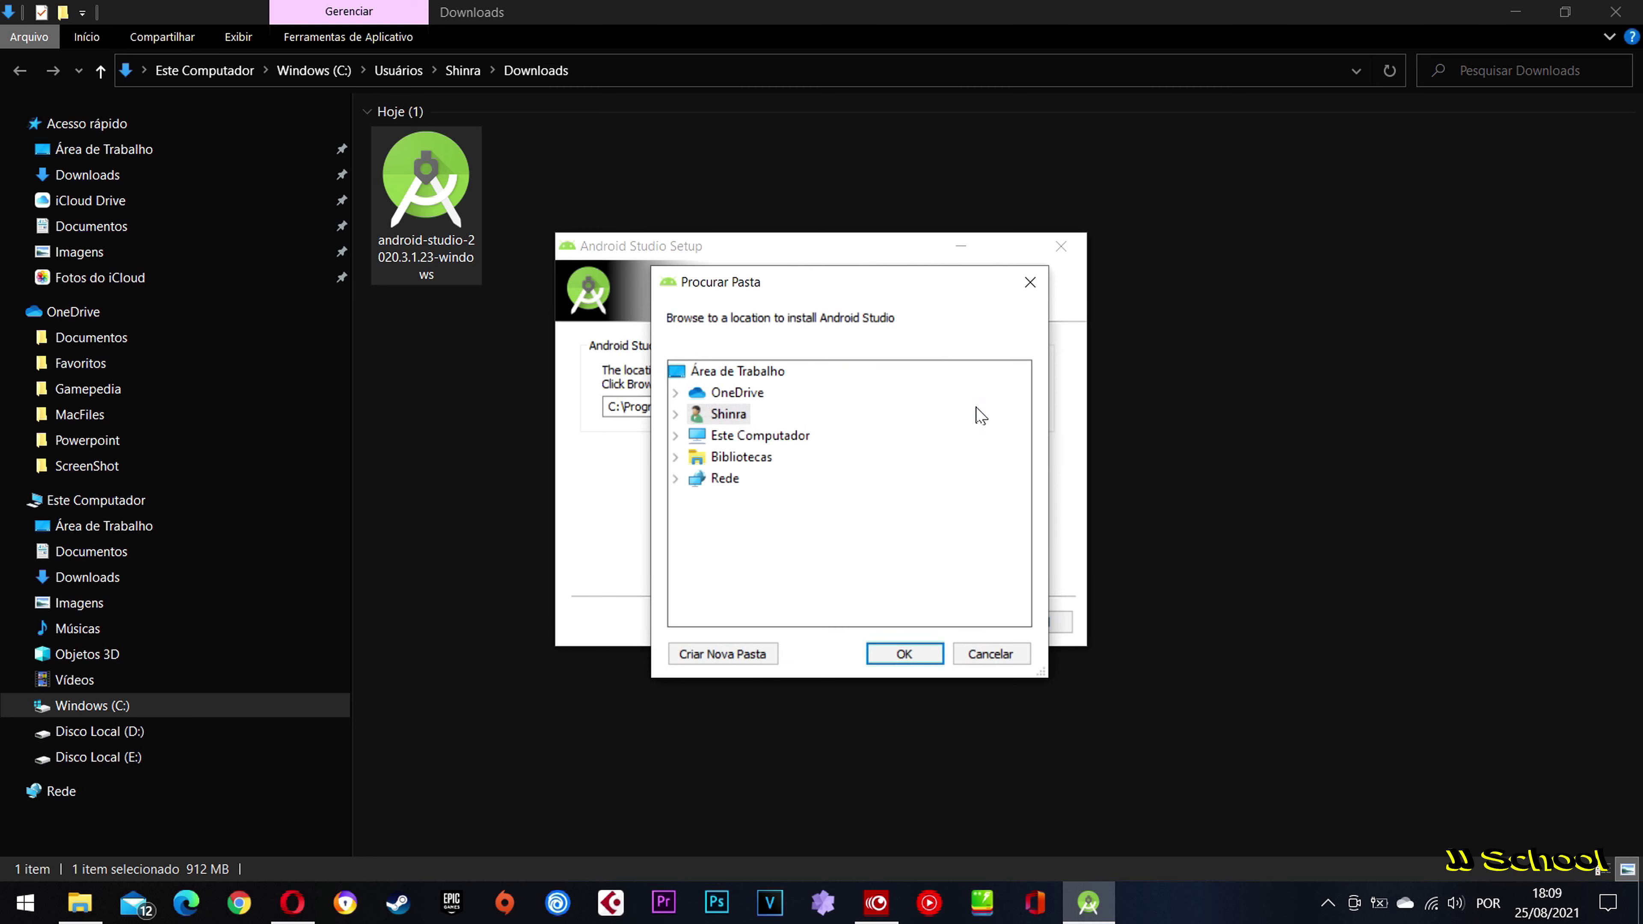
click(675, 436)
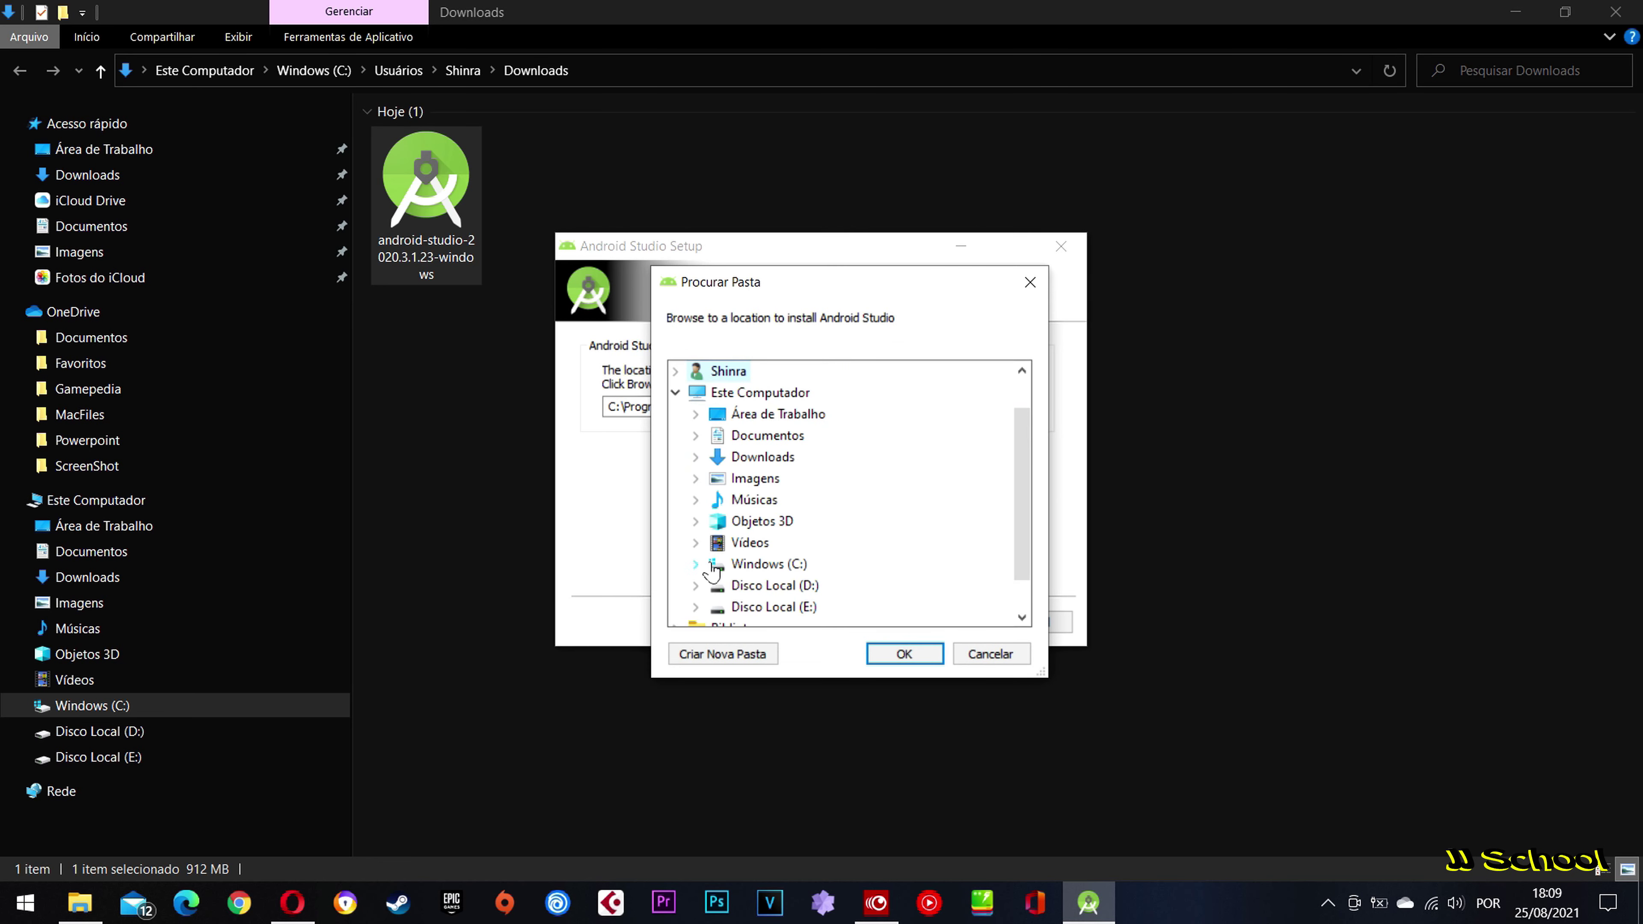
click(696, 586)
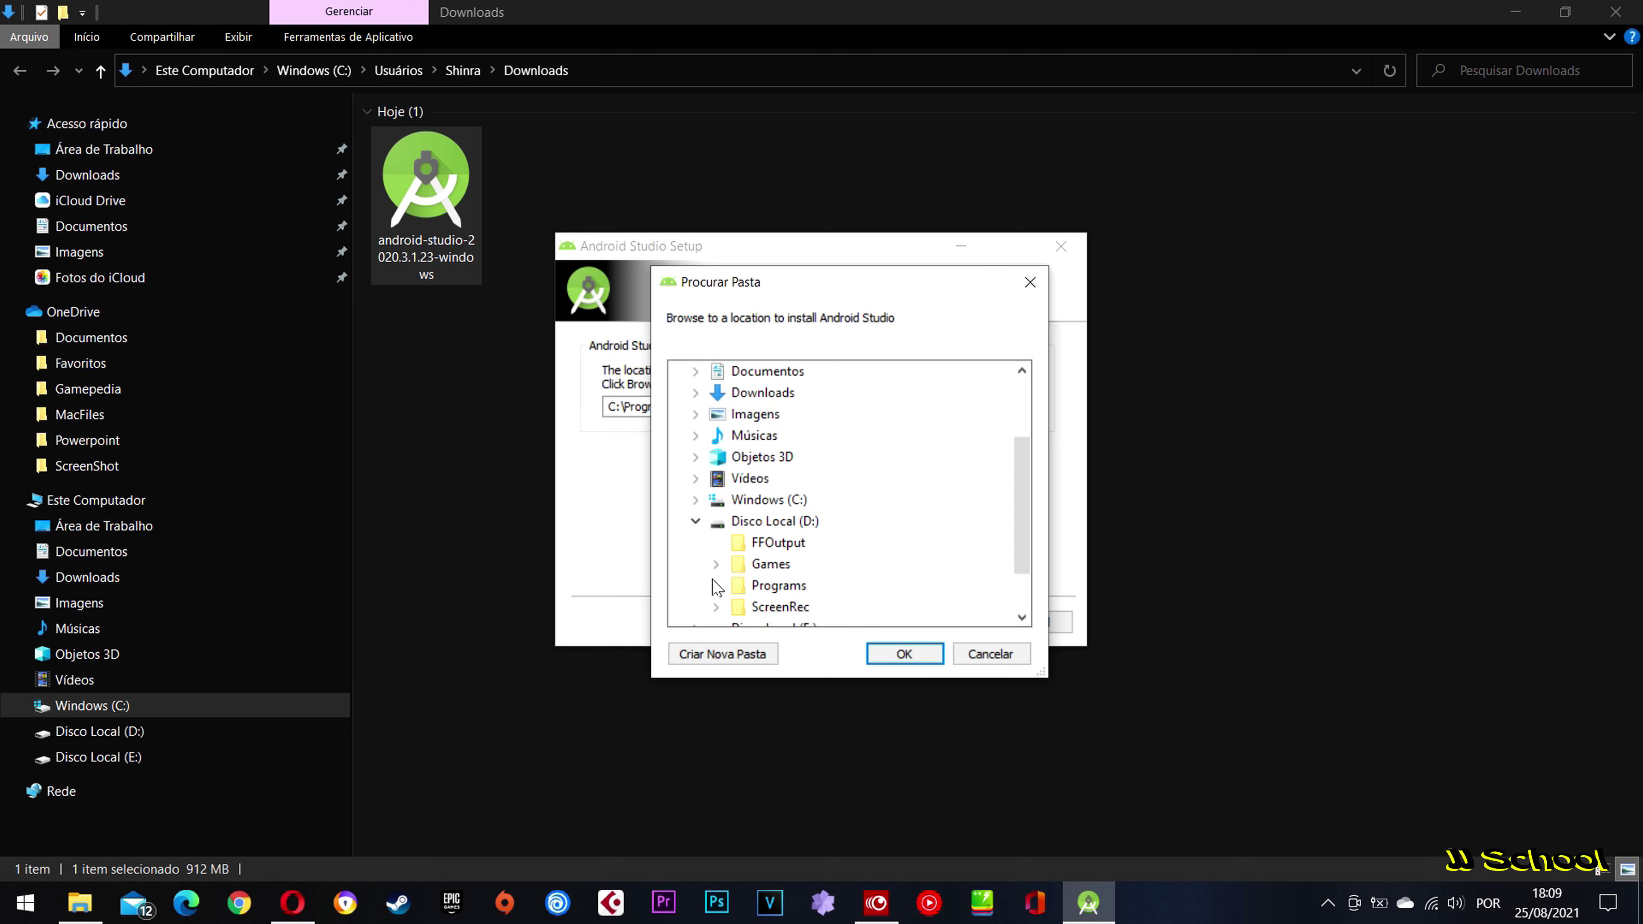
double_click(780, 586)
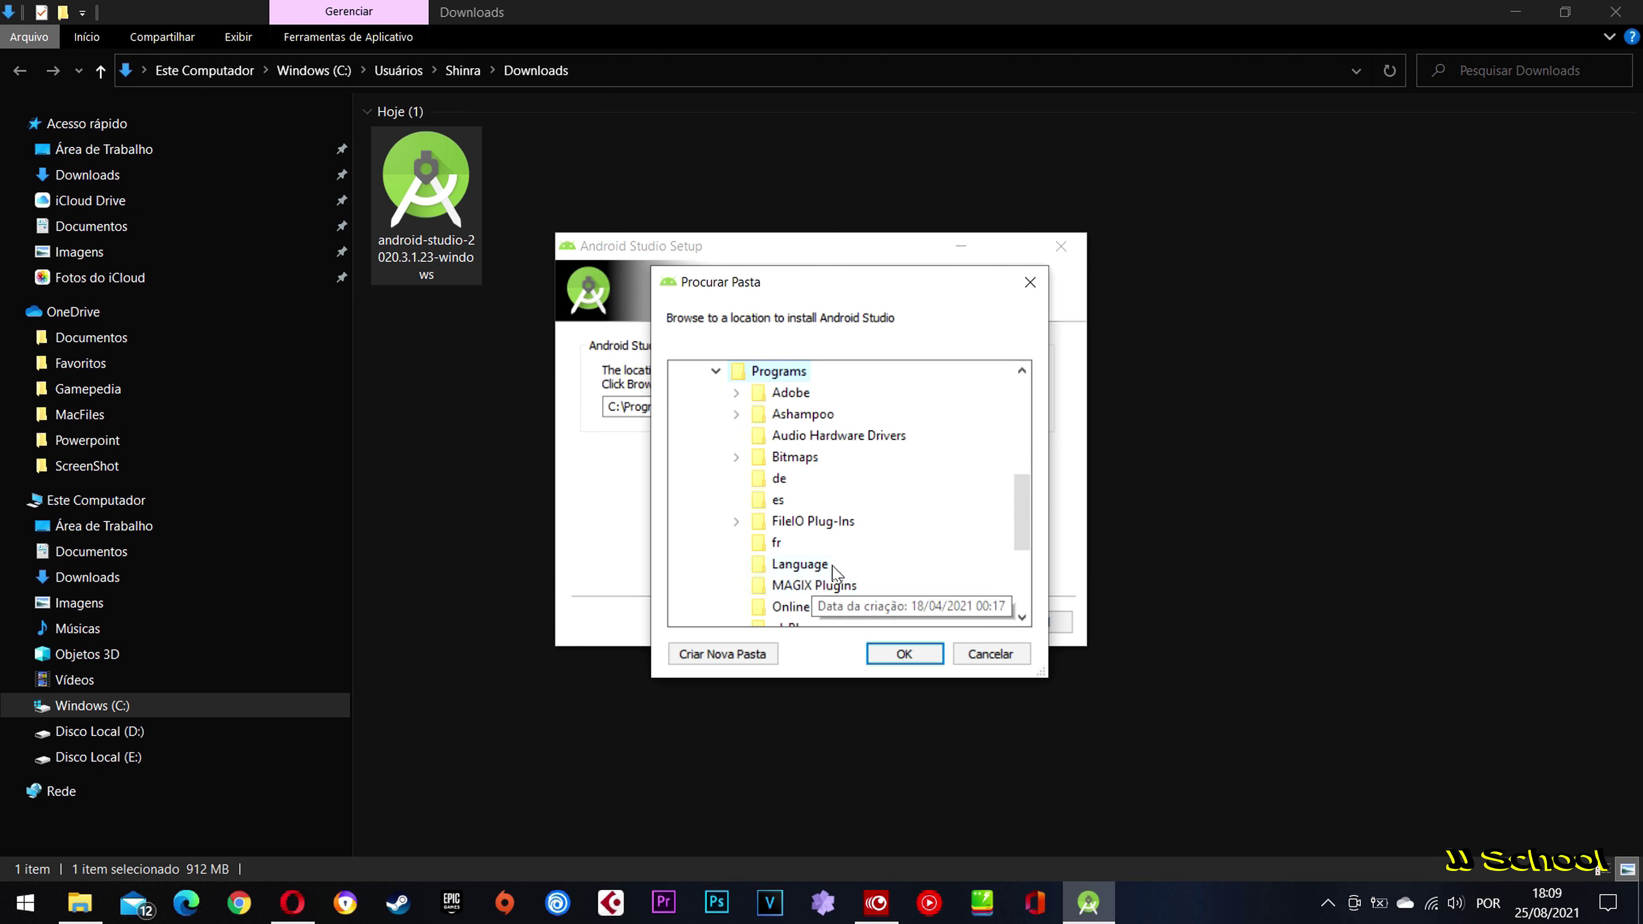
click(914, 657)
Create a new folder named AndroidStudio inside D:\Programs and choose it as the installation location
click(722, 408)
click(1030, 412)
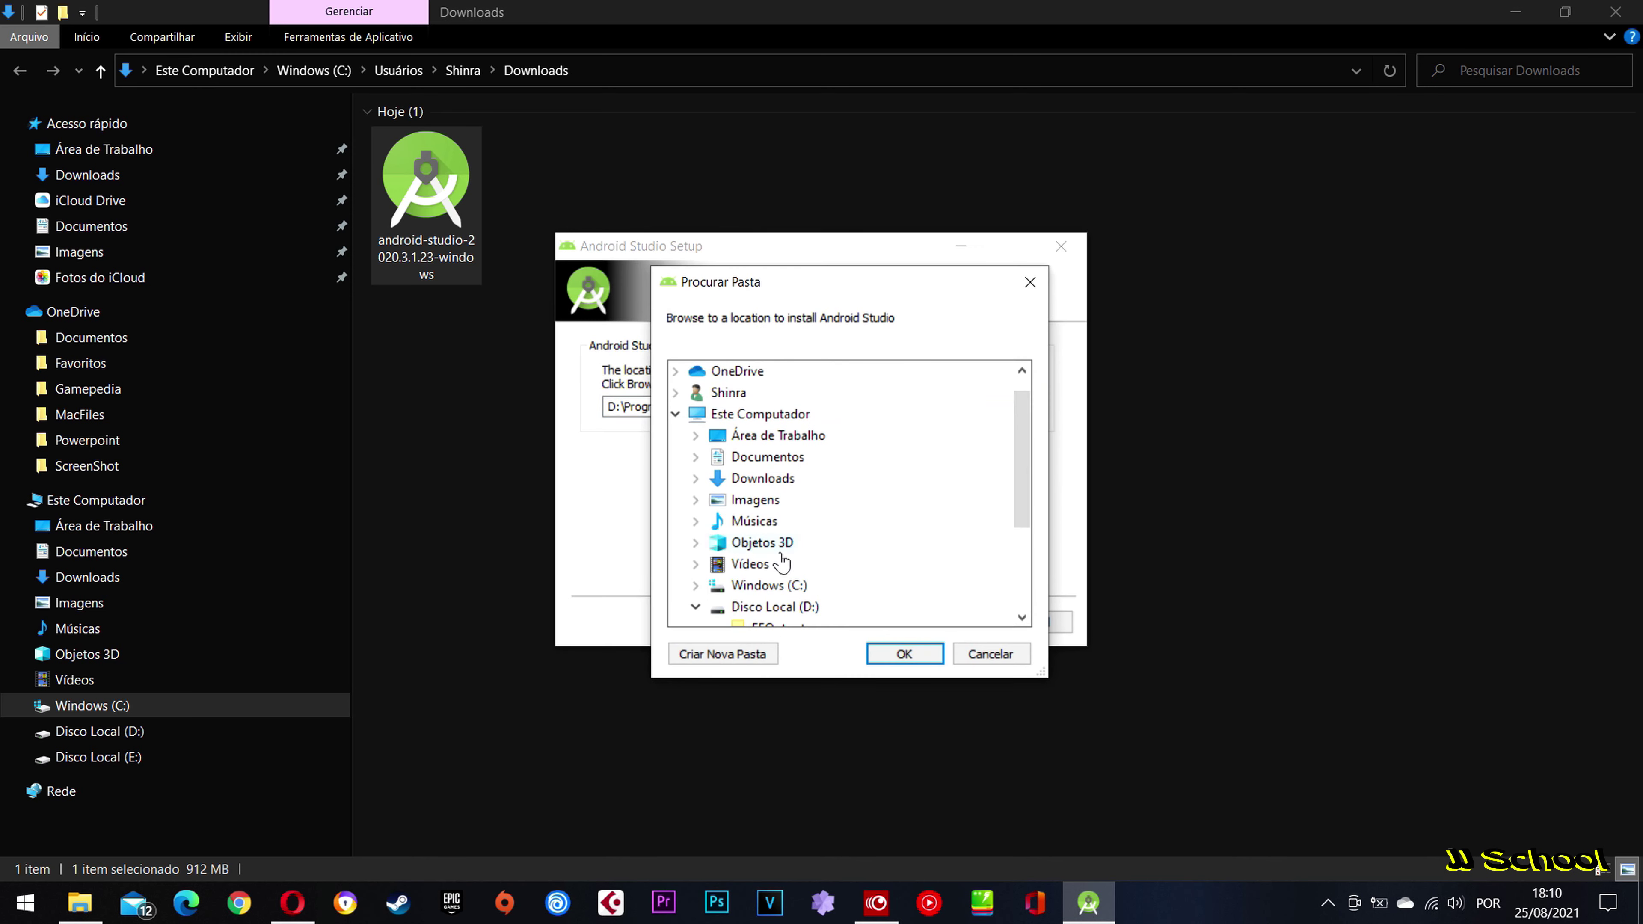
scroll(795, 526, down, 2)
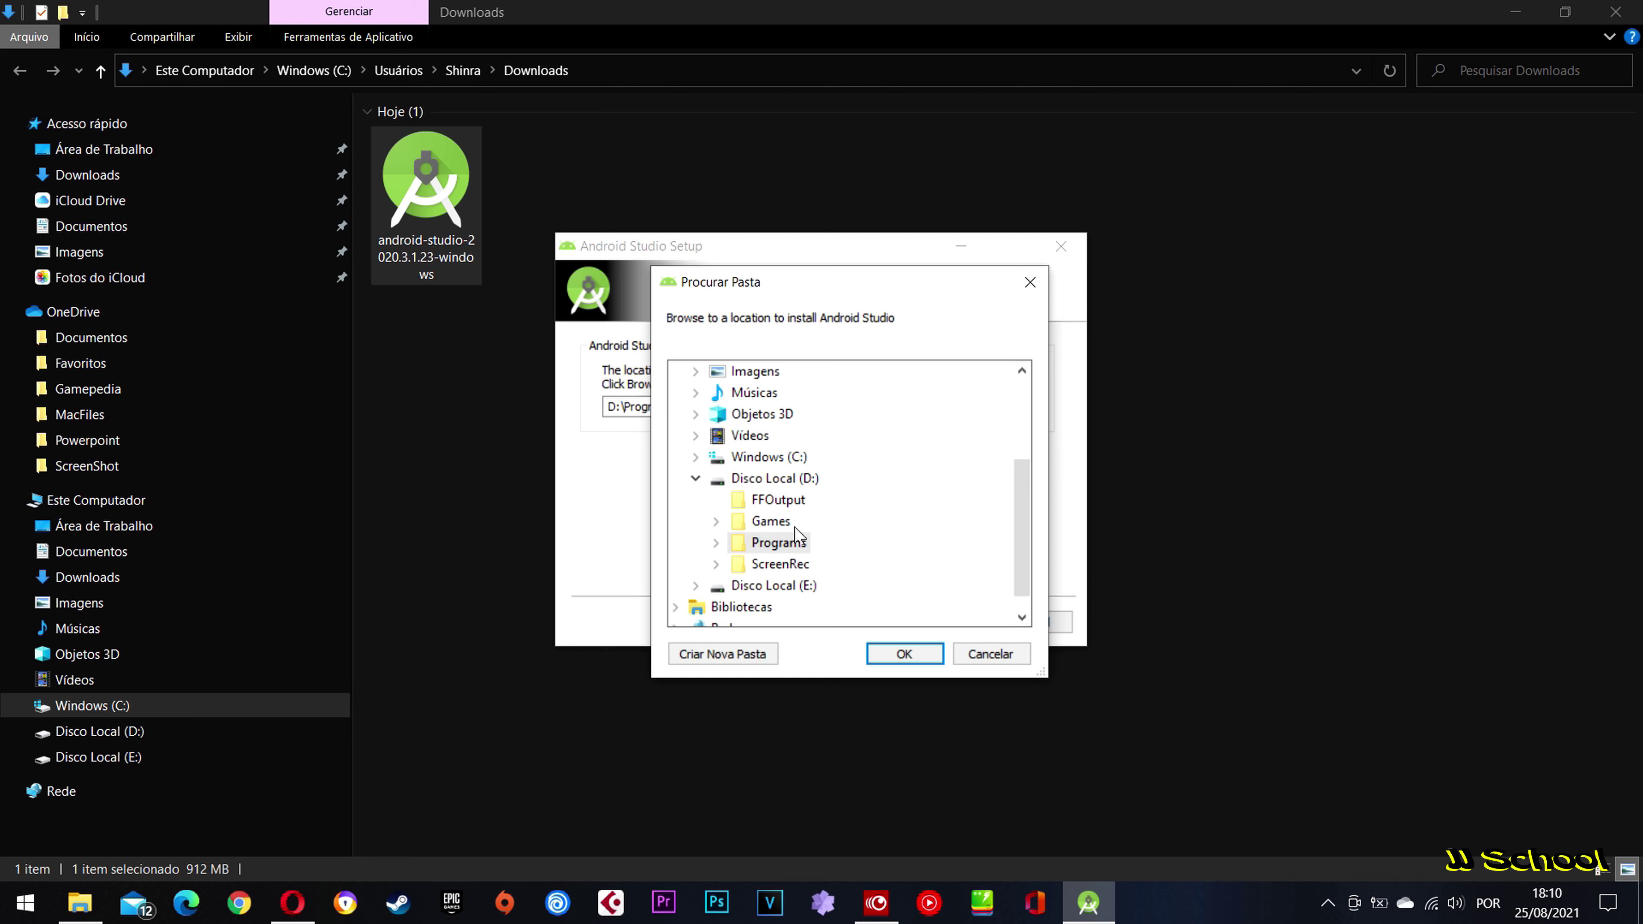
click(788, 549)
click(744, 655)
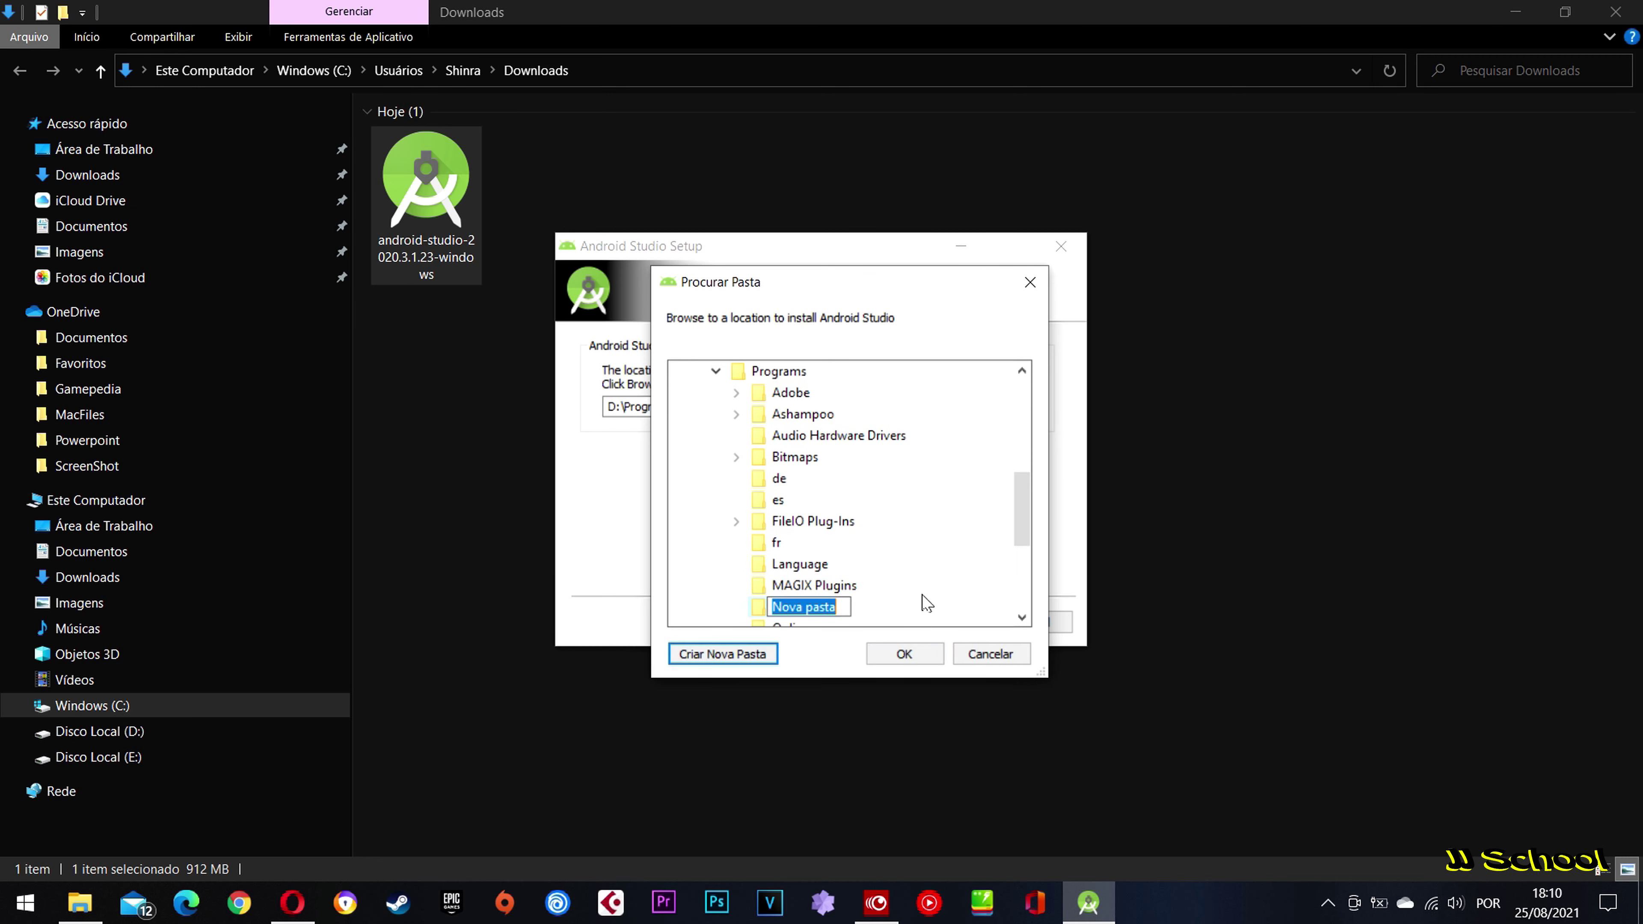
text(AndroidStudio)
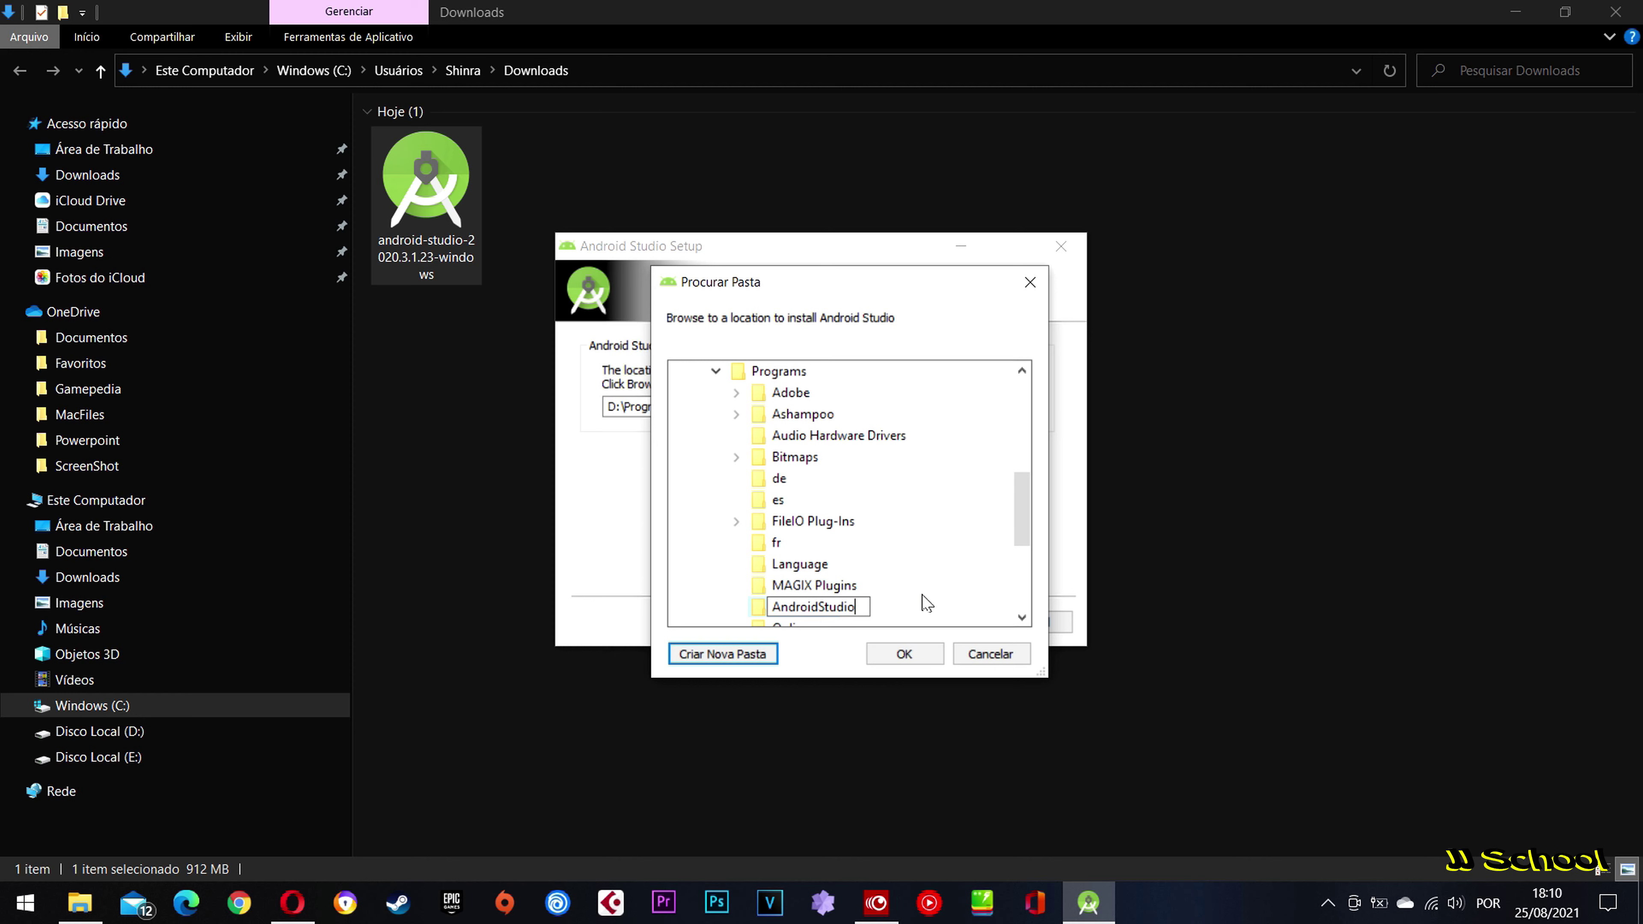
click(904, 654)
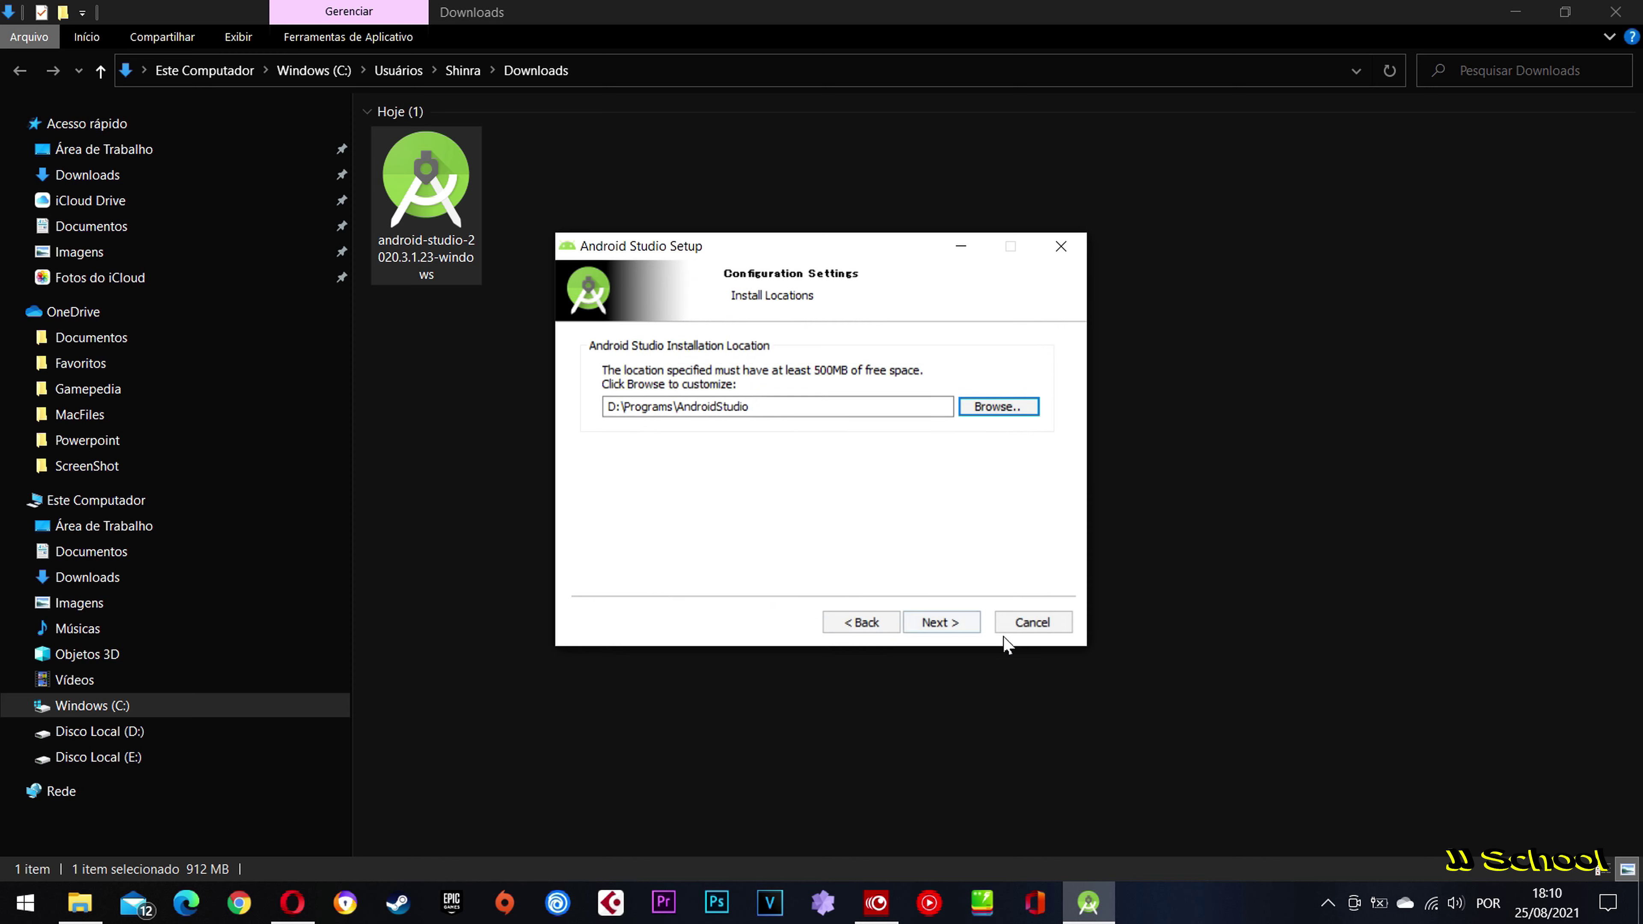
Install with the Android Studio Start Menu folder and finish the setup with Start Android Studio enabled
click(953, 623)
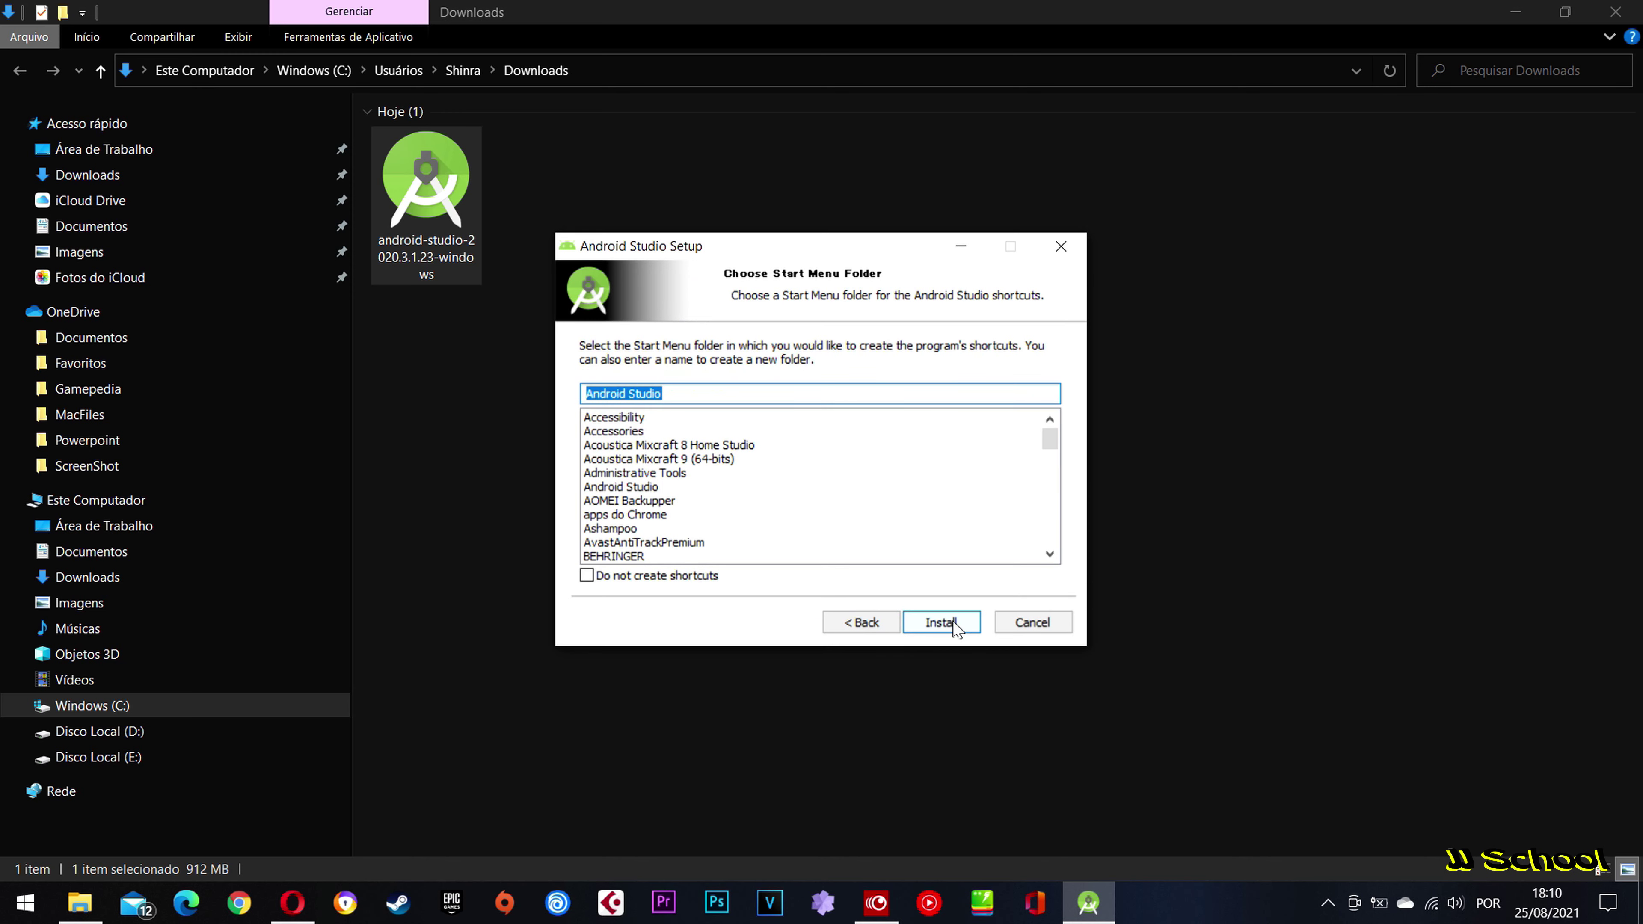
click(956, 628)
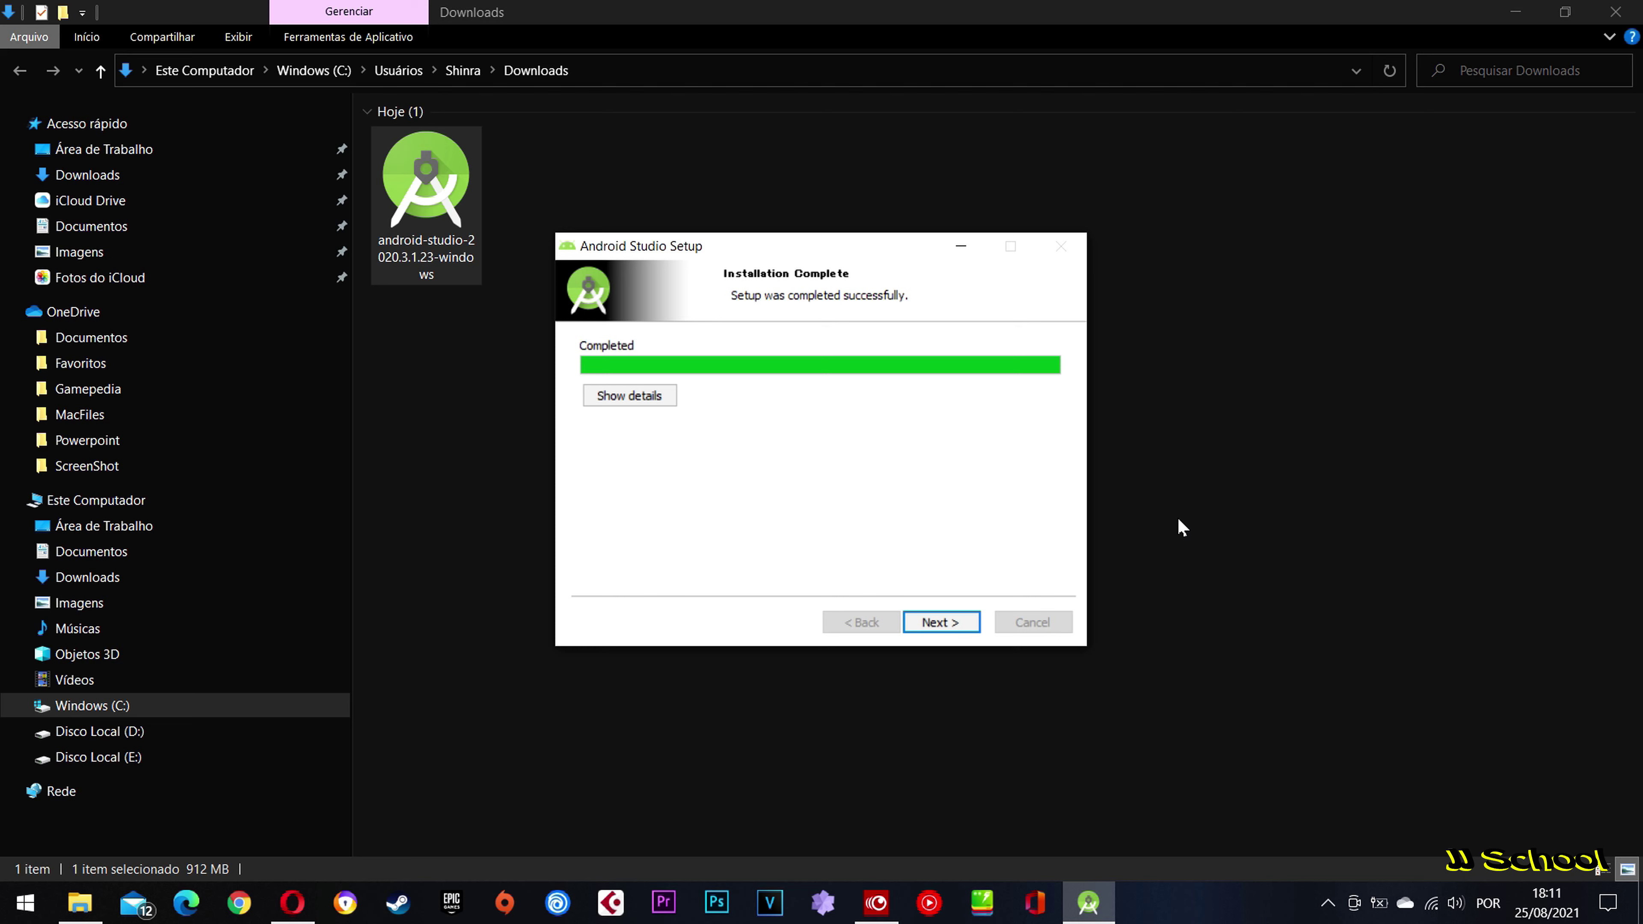
click(942, 622)
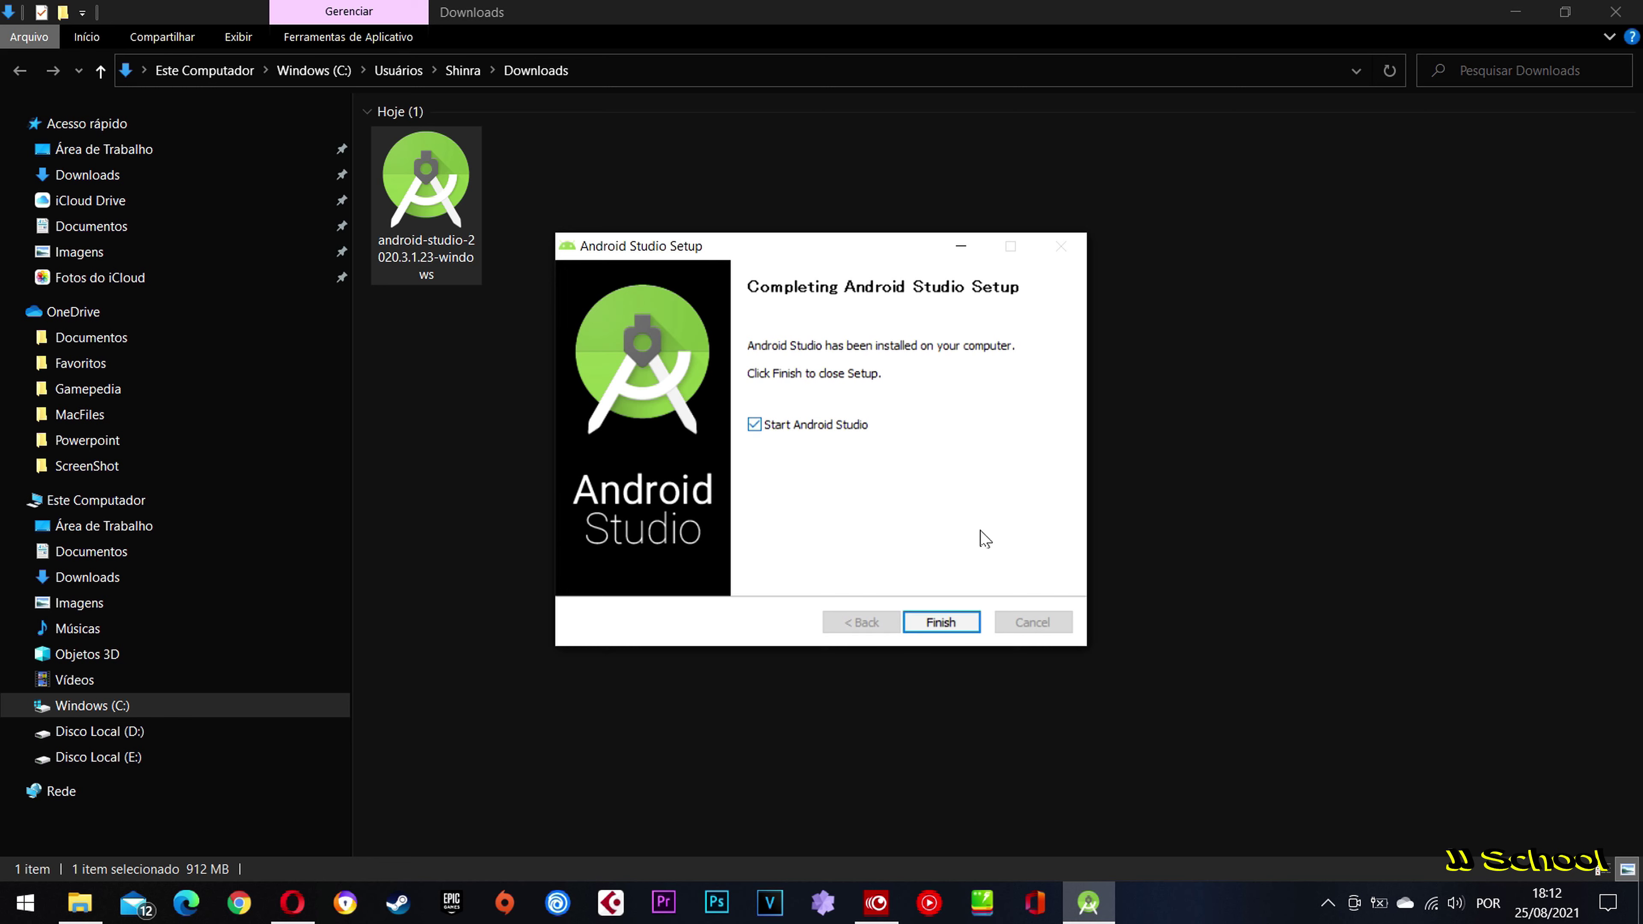
click(942, 623)
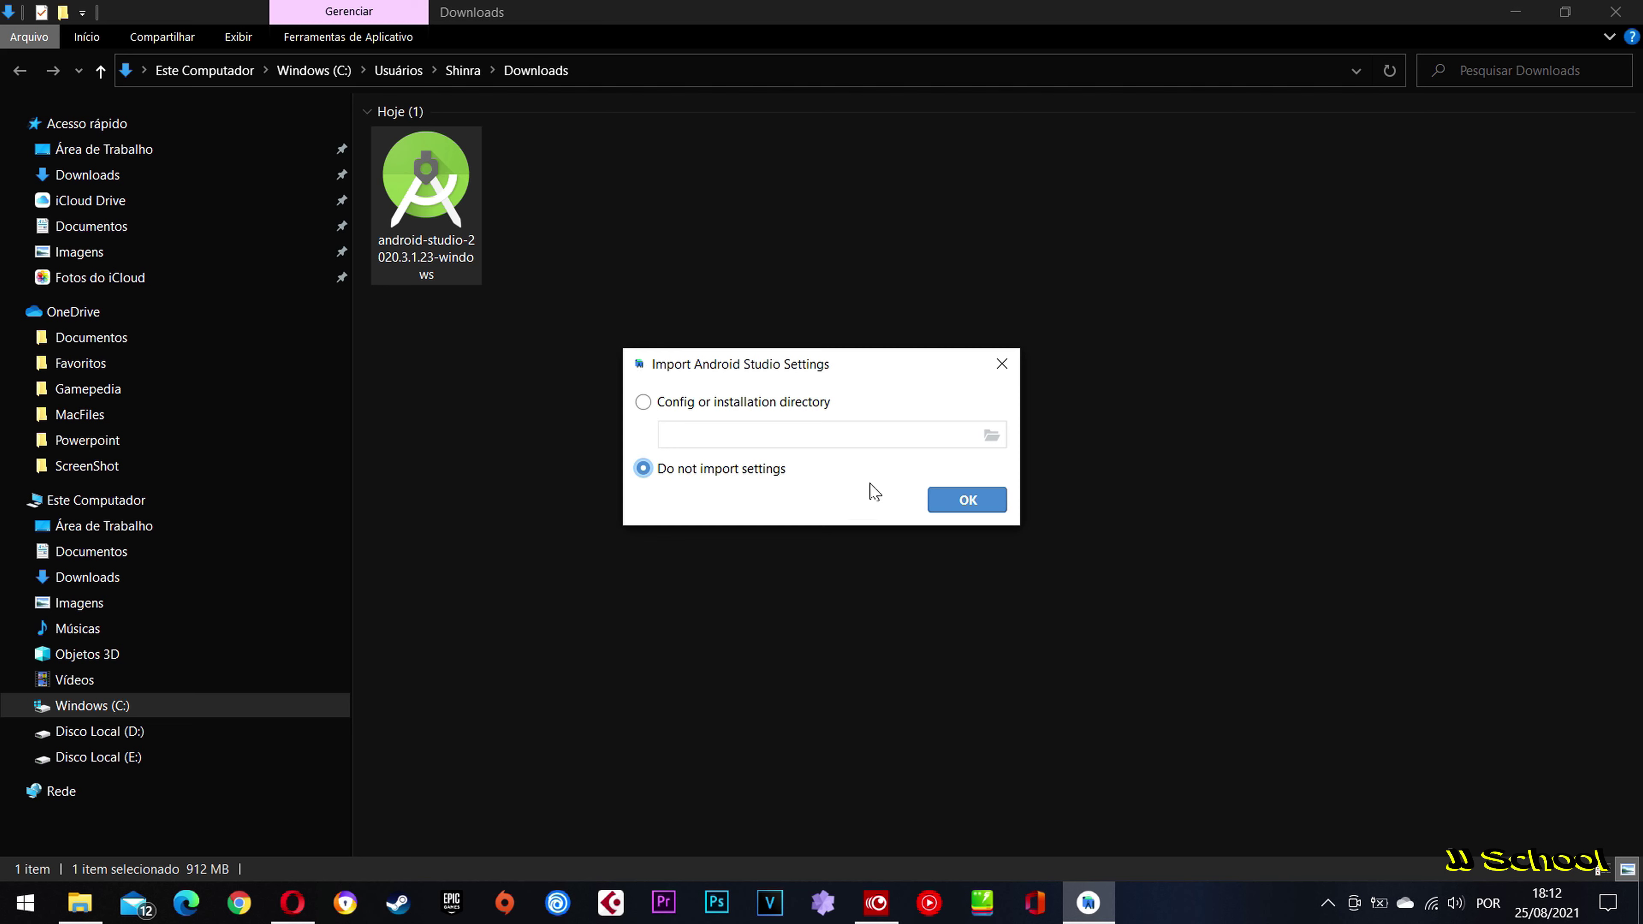
Start Android Studio without importing settings, and update the Kotlin plugin while postponing the restart
click(966, 504)
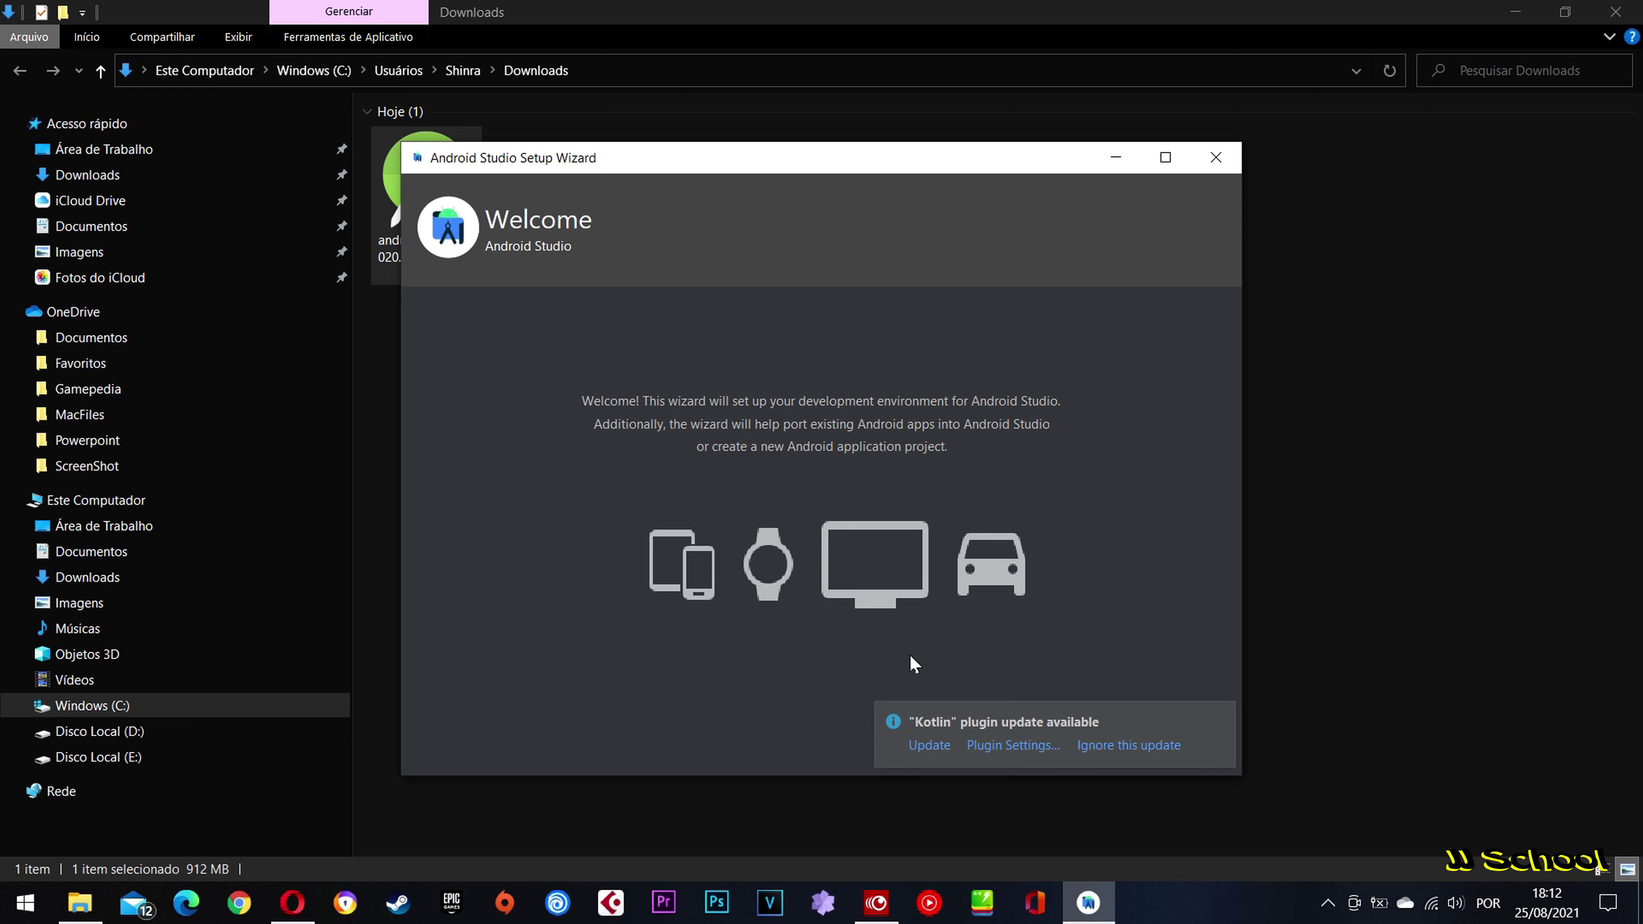
click(928, 746)
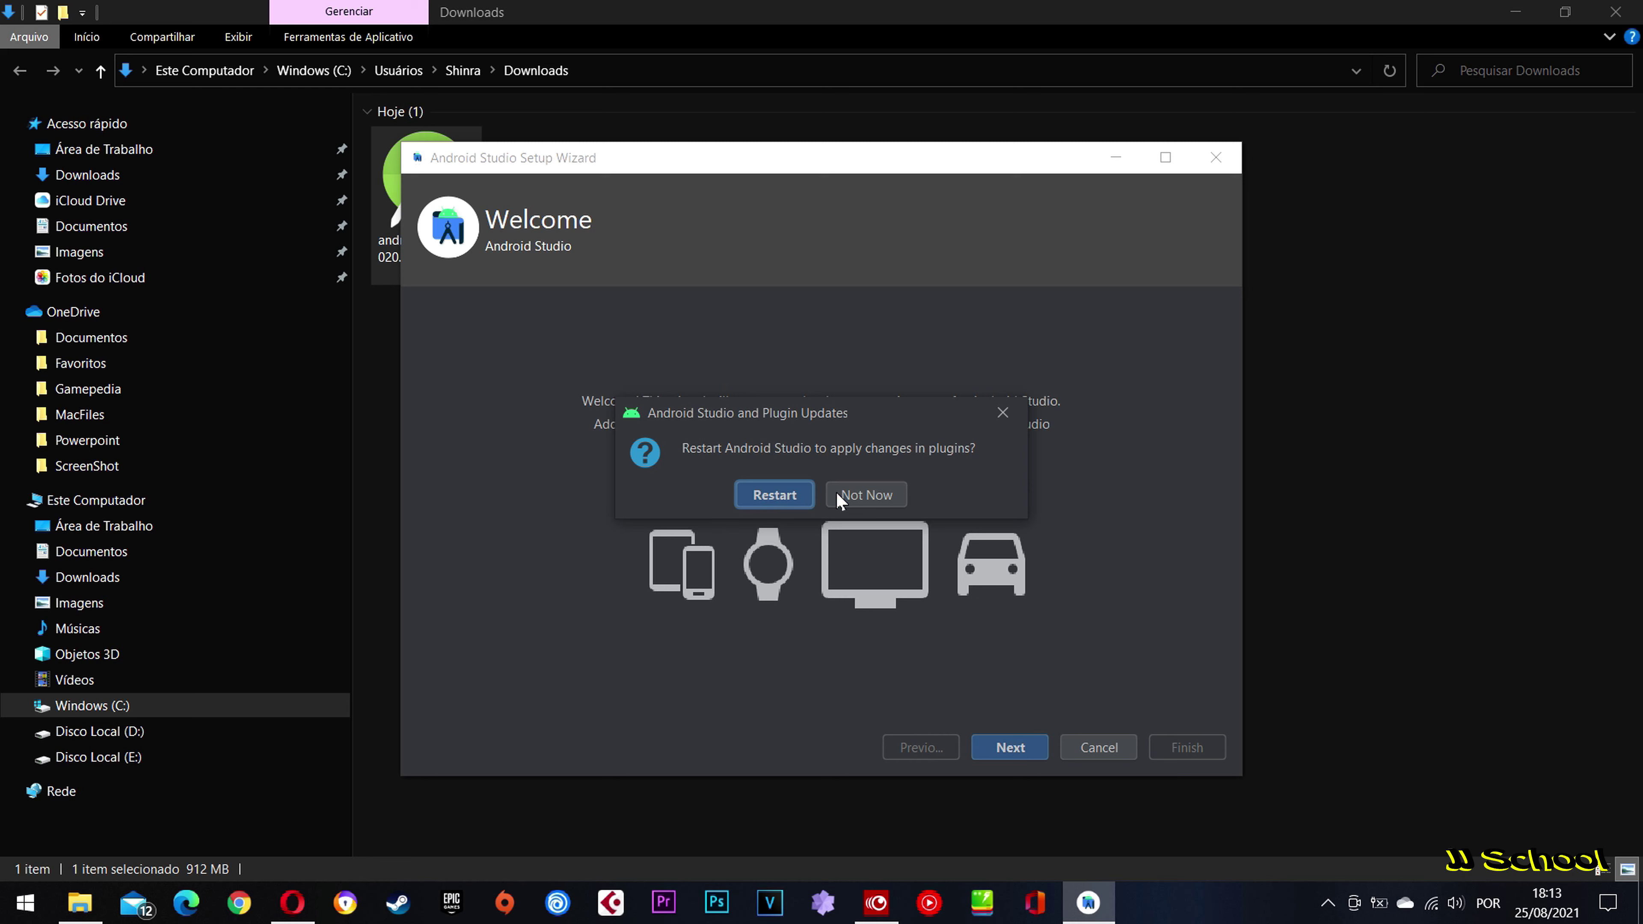
click(864, 502)
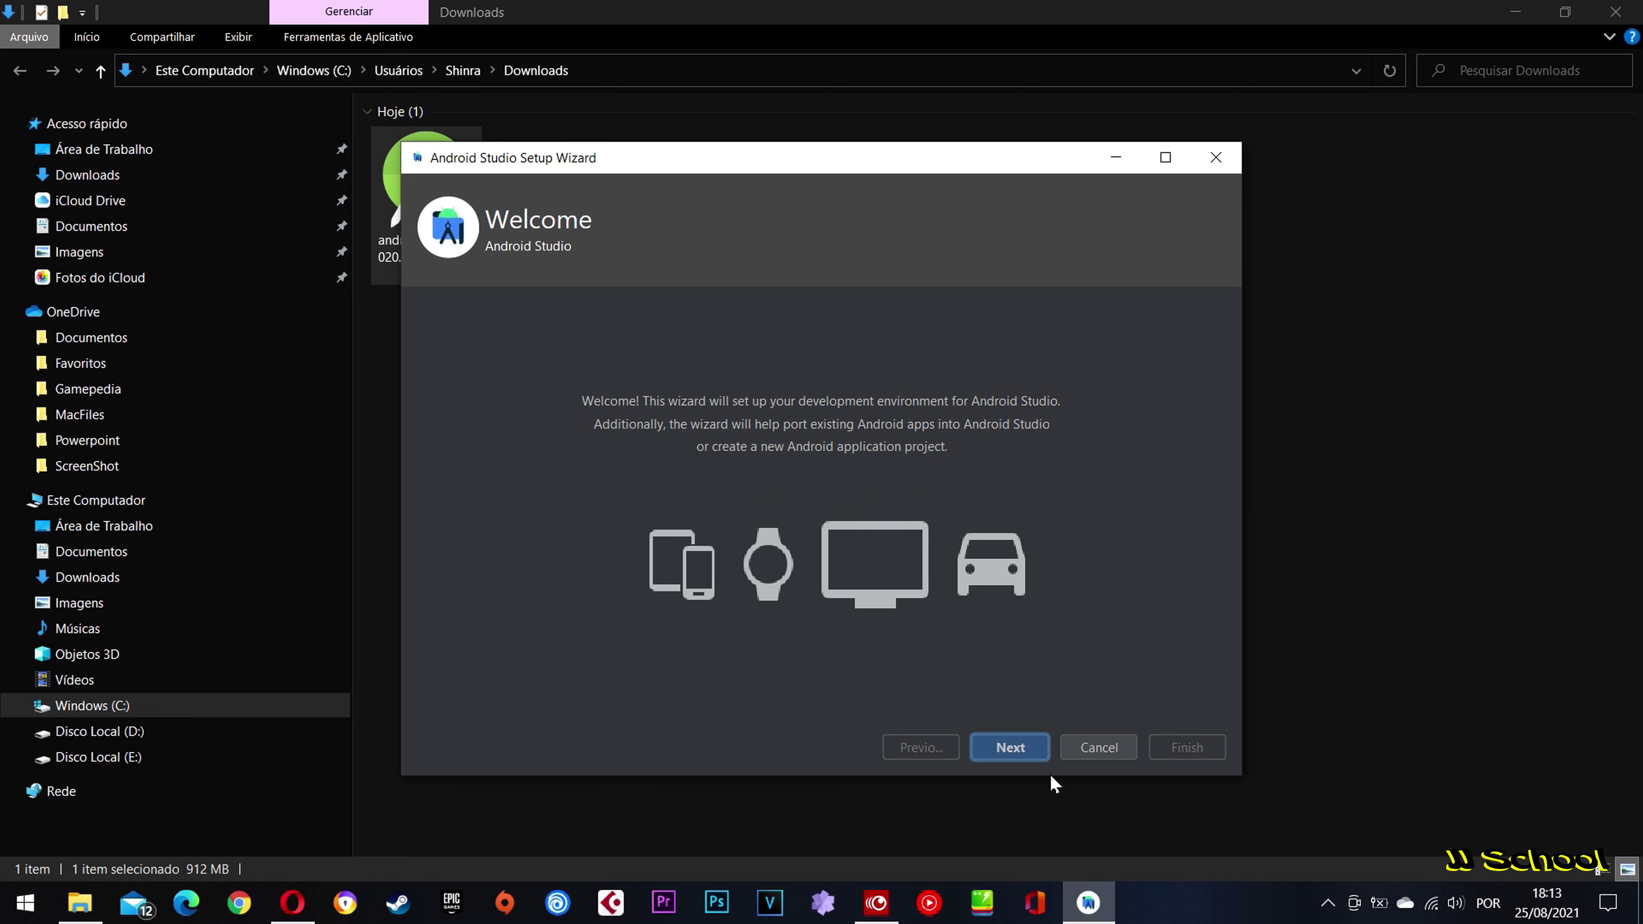
In the setup wizard, choose the Standard install type, preview the Light theme and settle on Darcula
click(1008, 745)
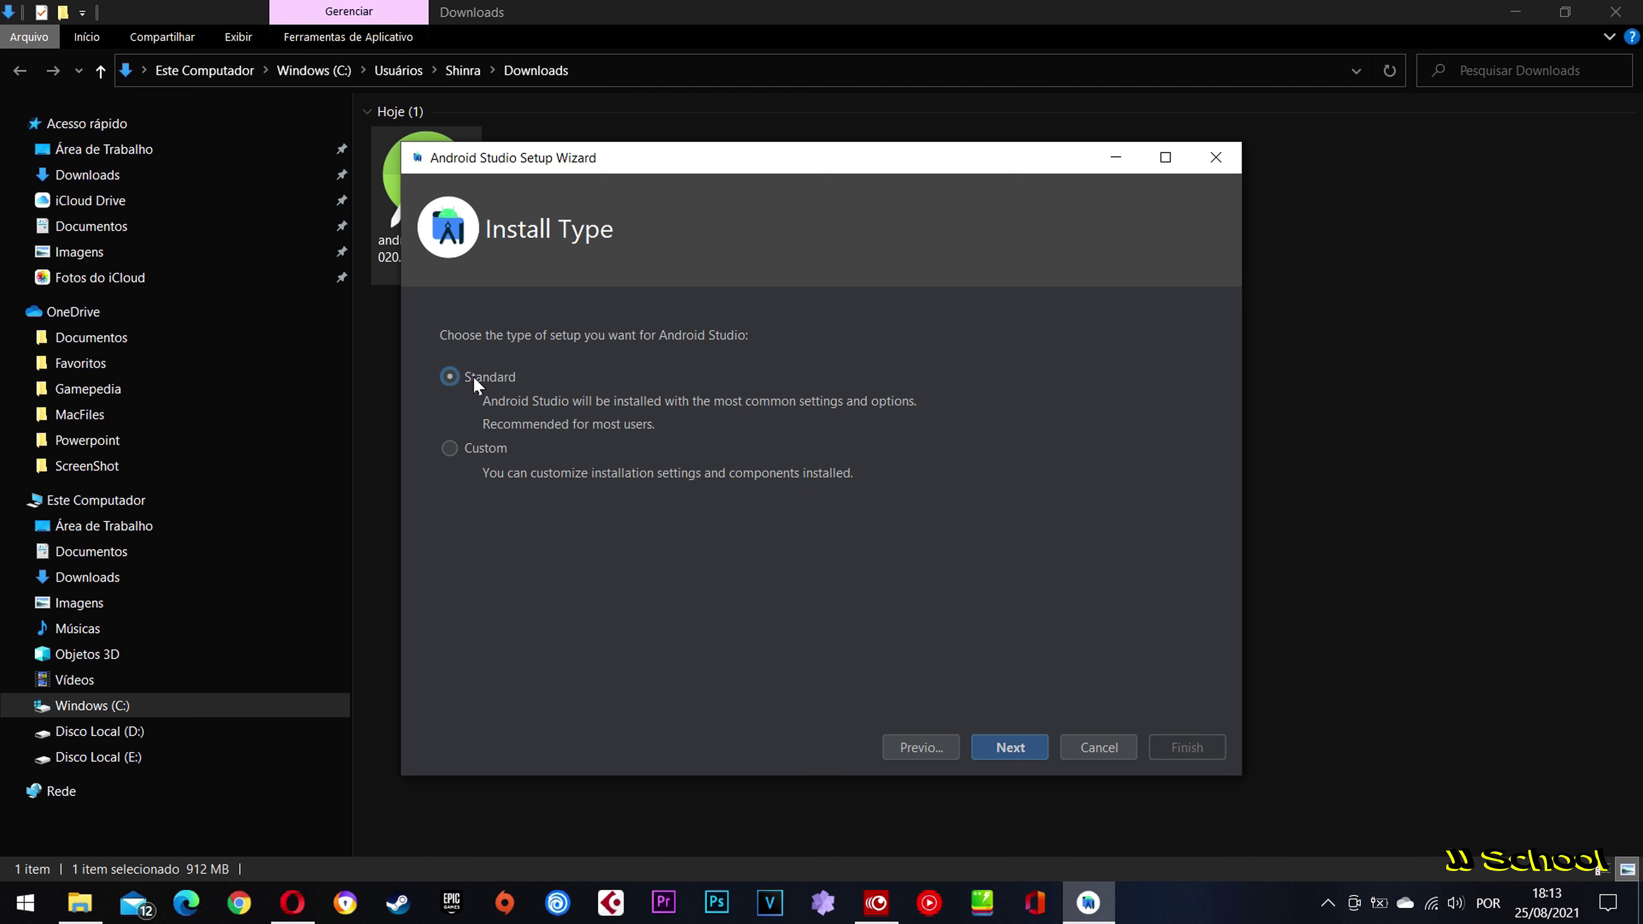
click(1009, 747)
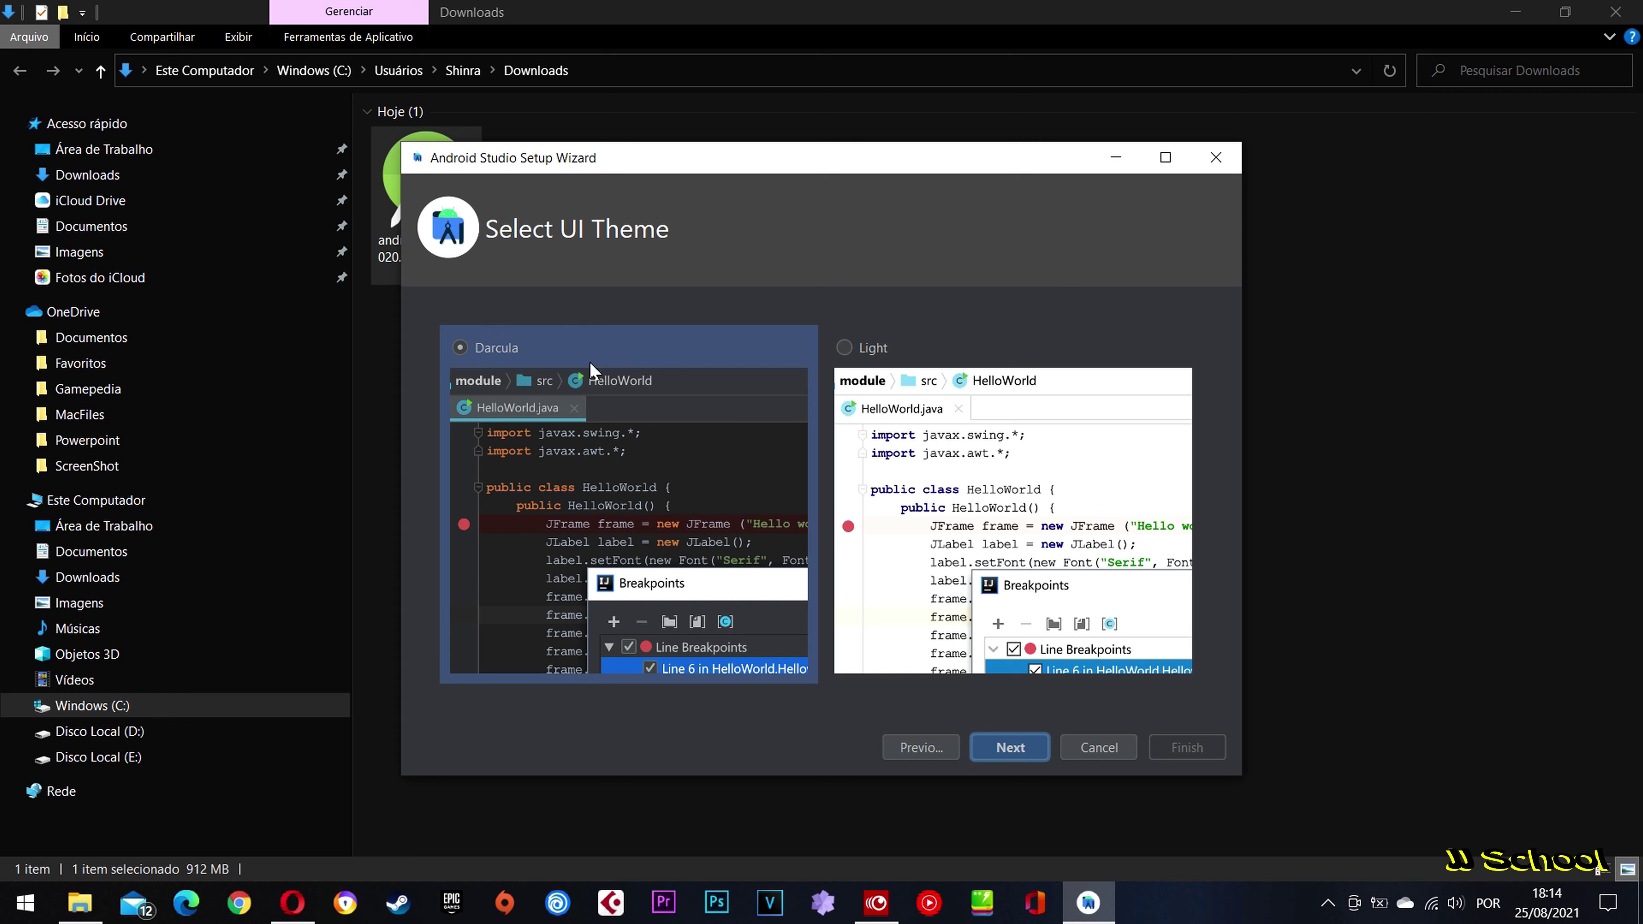
click(844, 348)
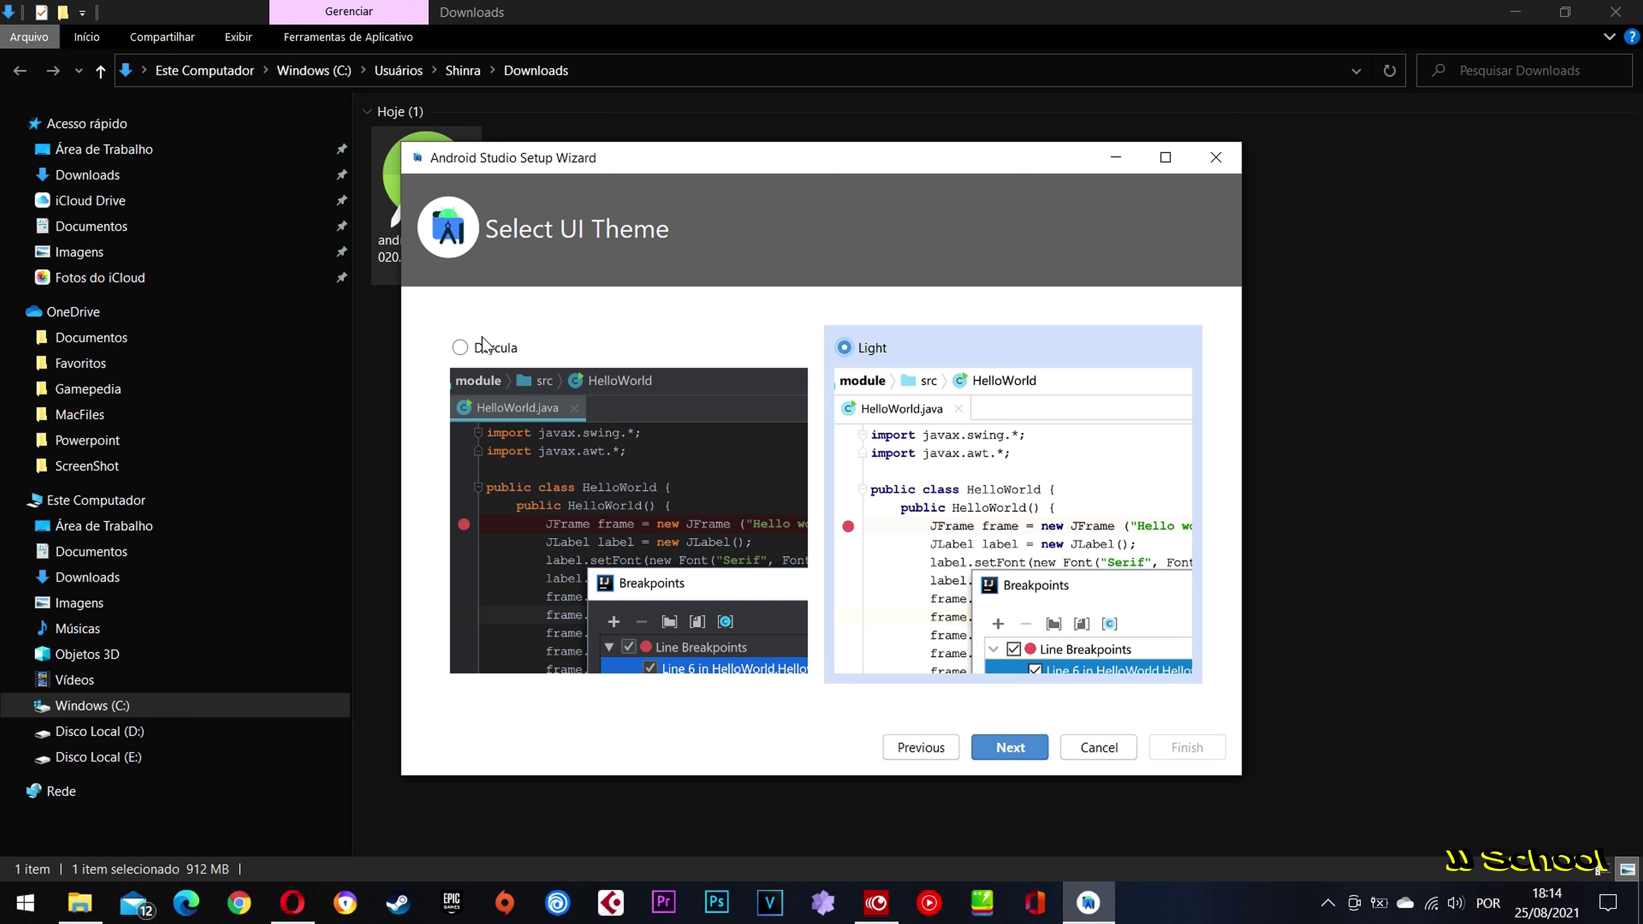
click(459, 348)
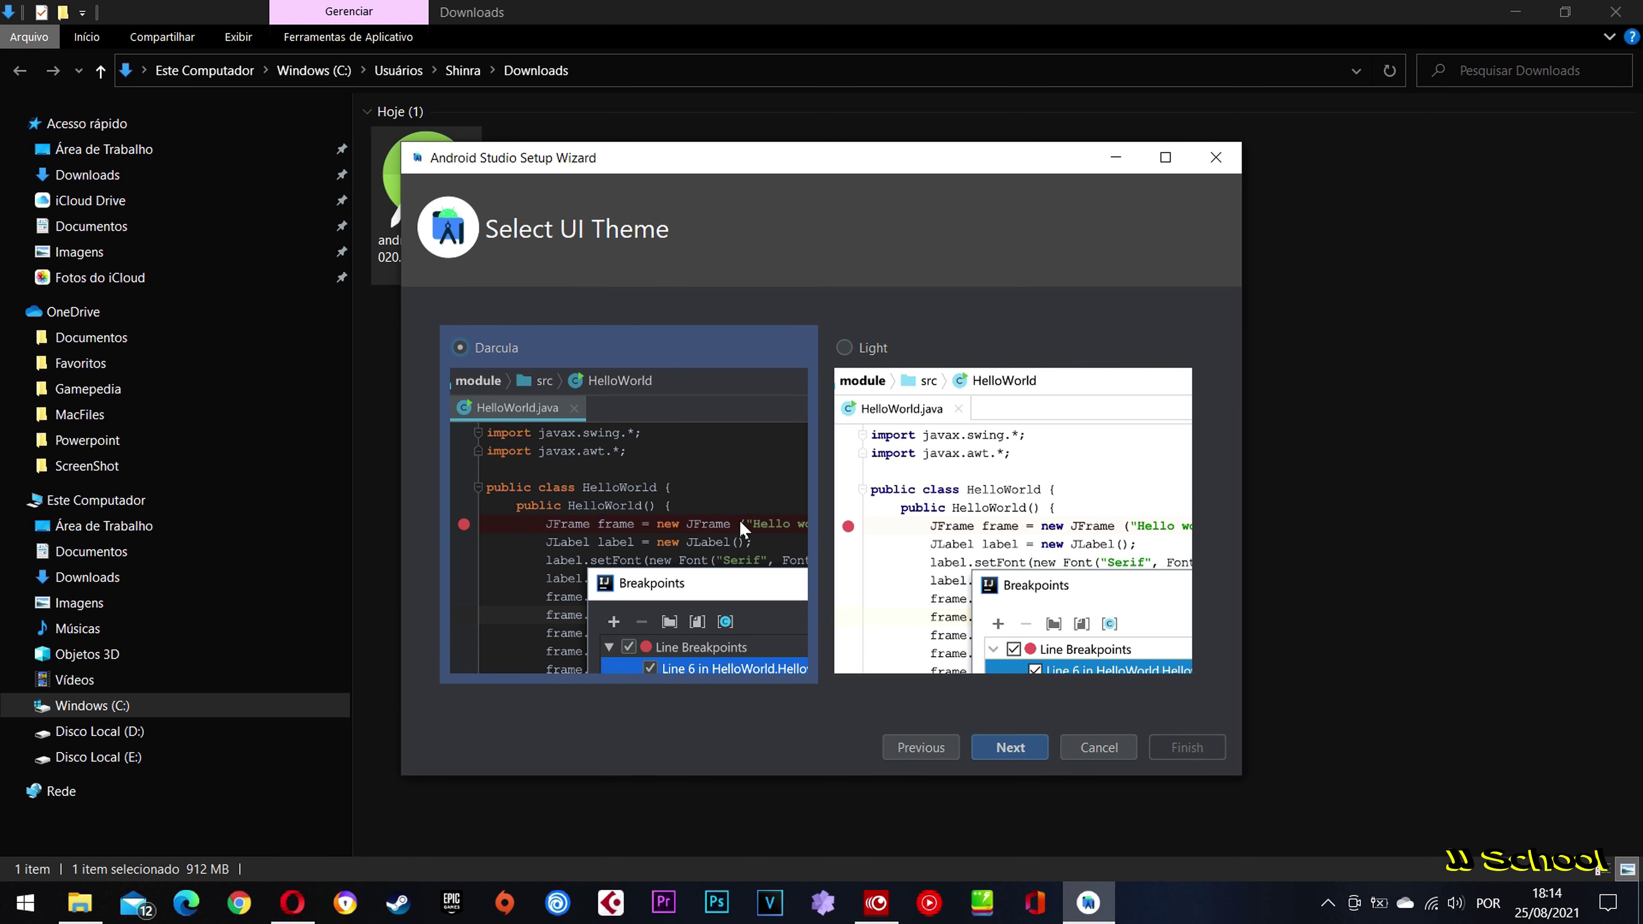
click(1016, 743)
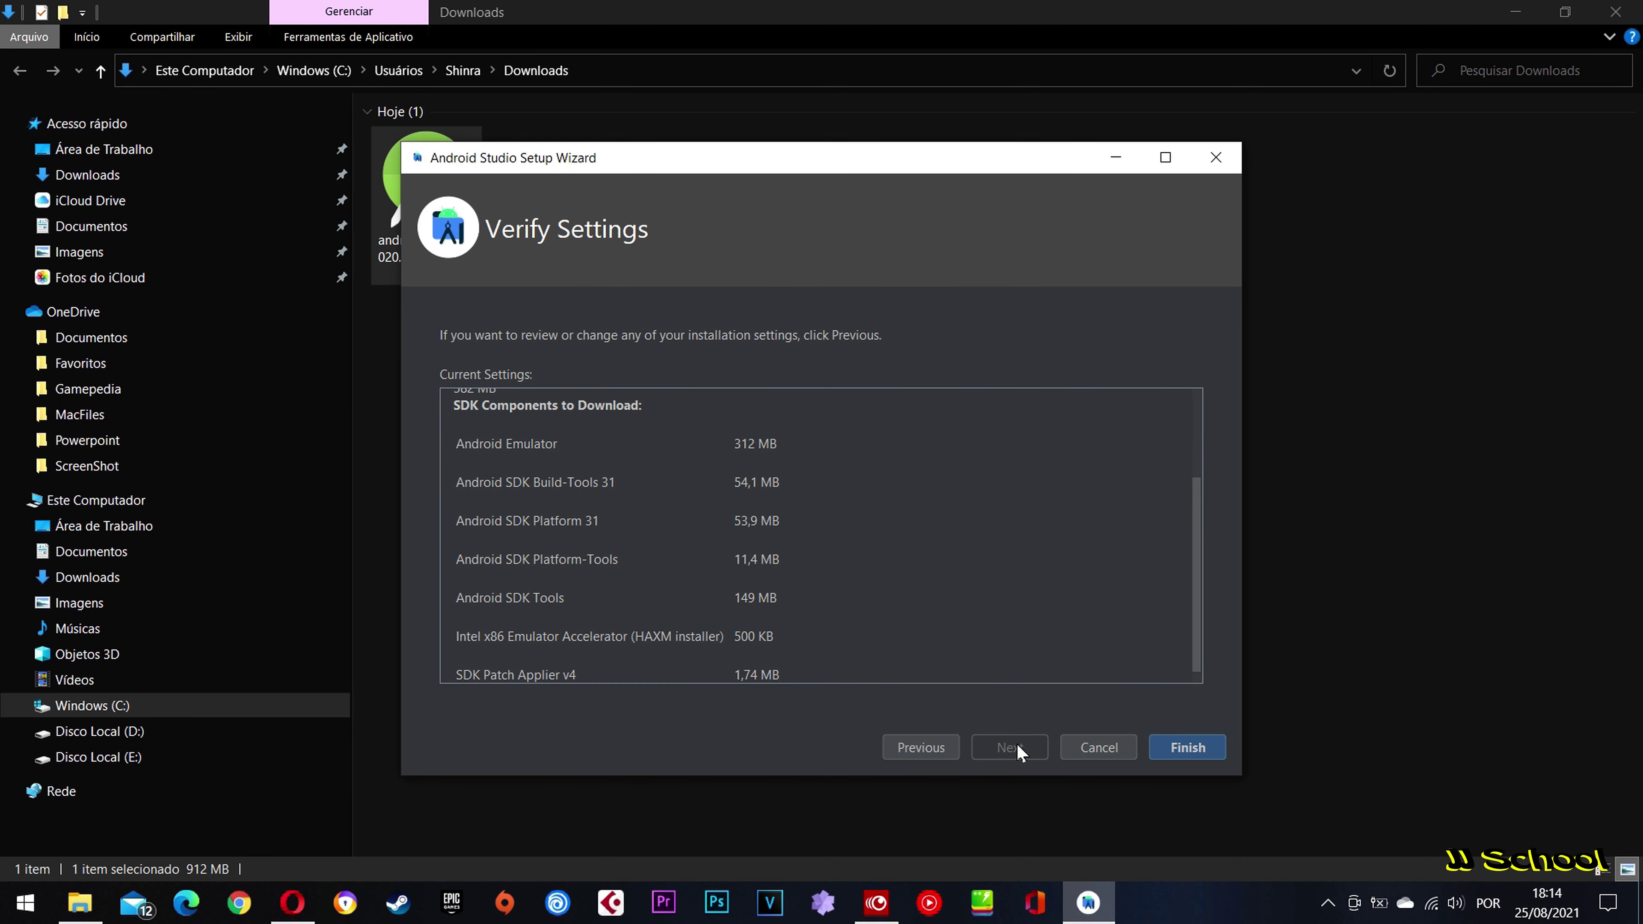
Review the listed SDK components and start downloading them to complete the wizard's settings
drag(1199, 503, 1221, 576)
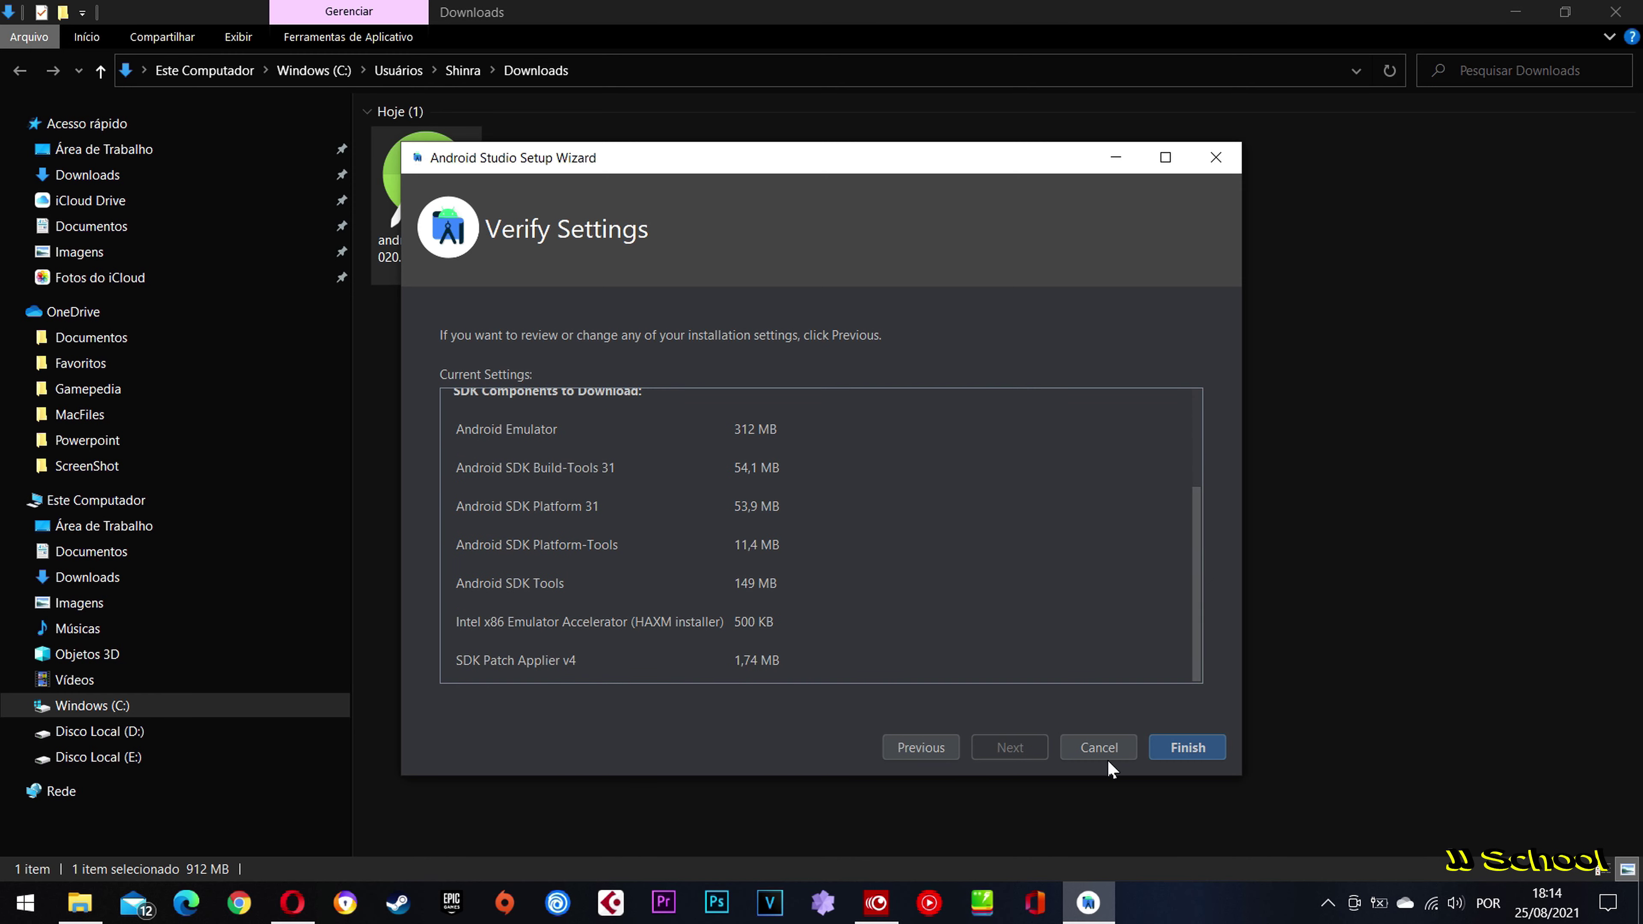
click(1187, 756)
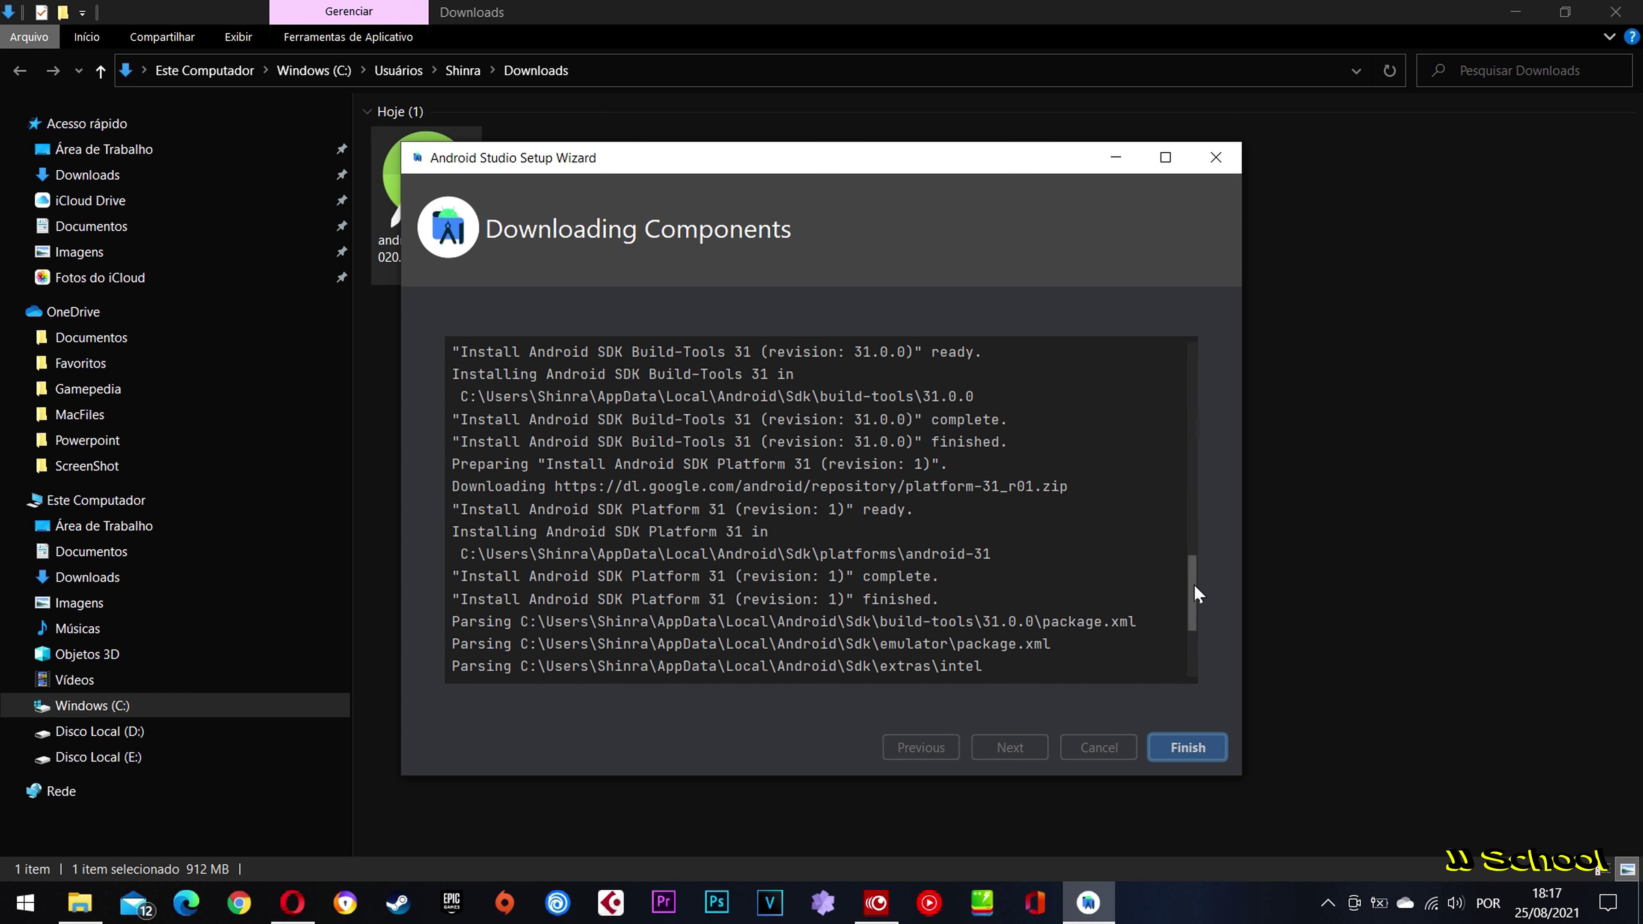
Finish the setup wizard after its component download and open the Android SDK page of the settings for new projects
drag(1196, 593, 1210, 660)
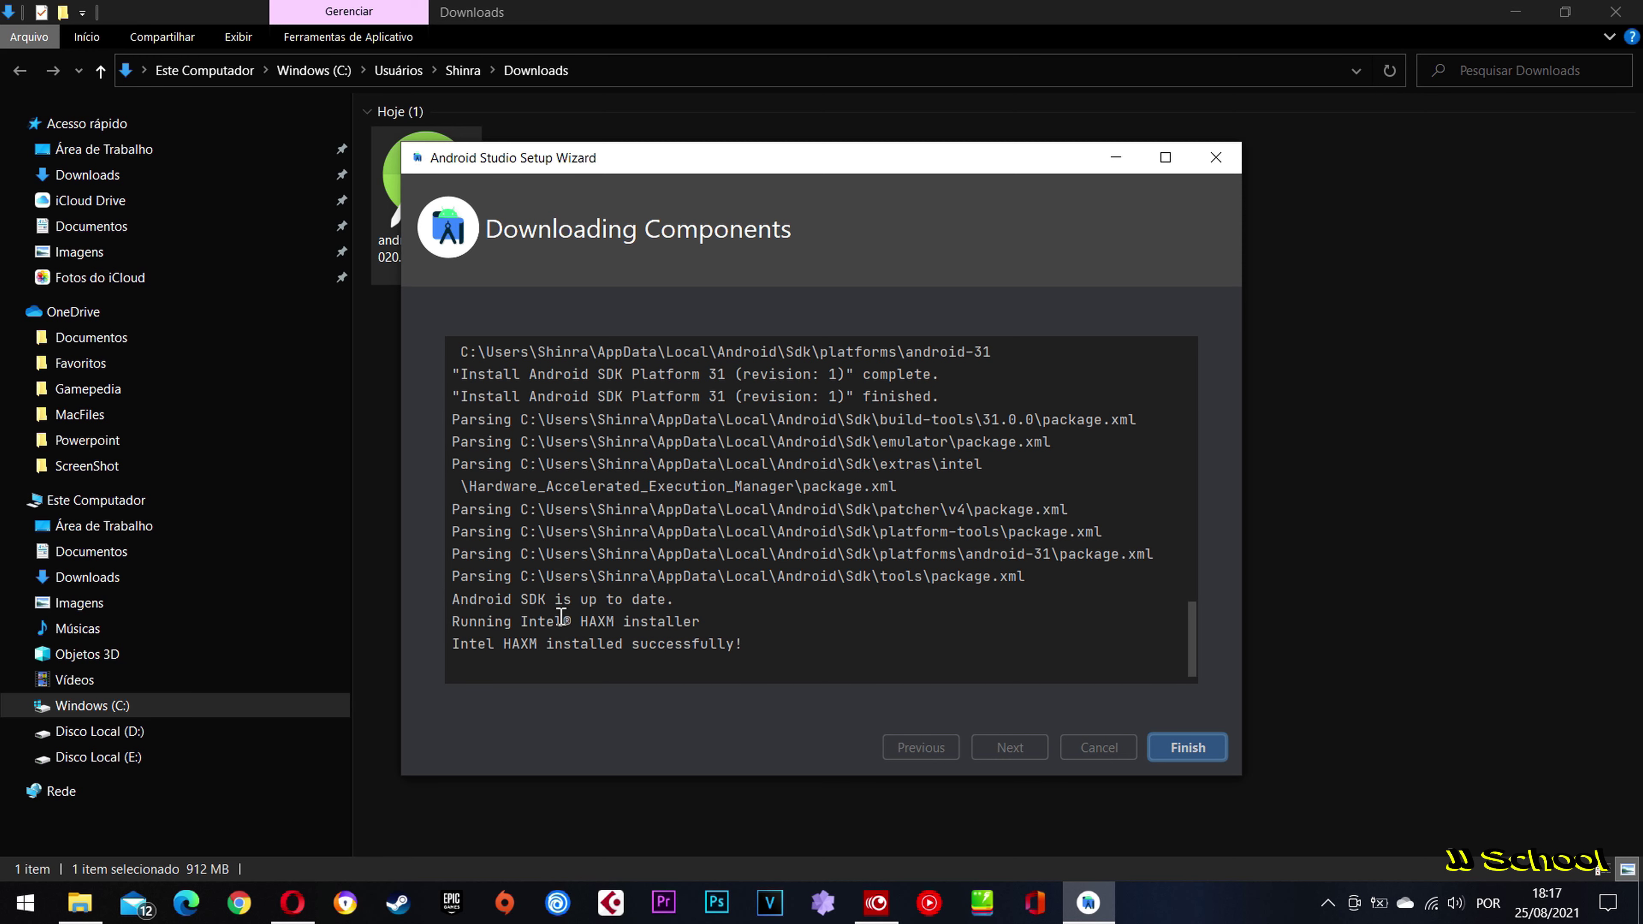
click(1191, 748)
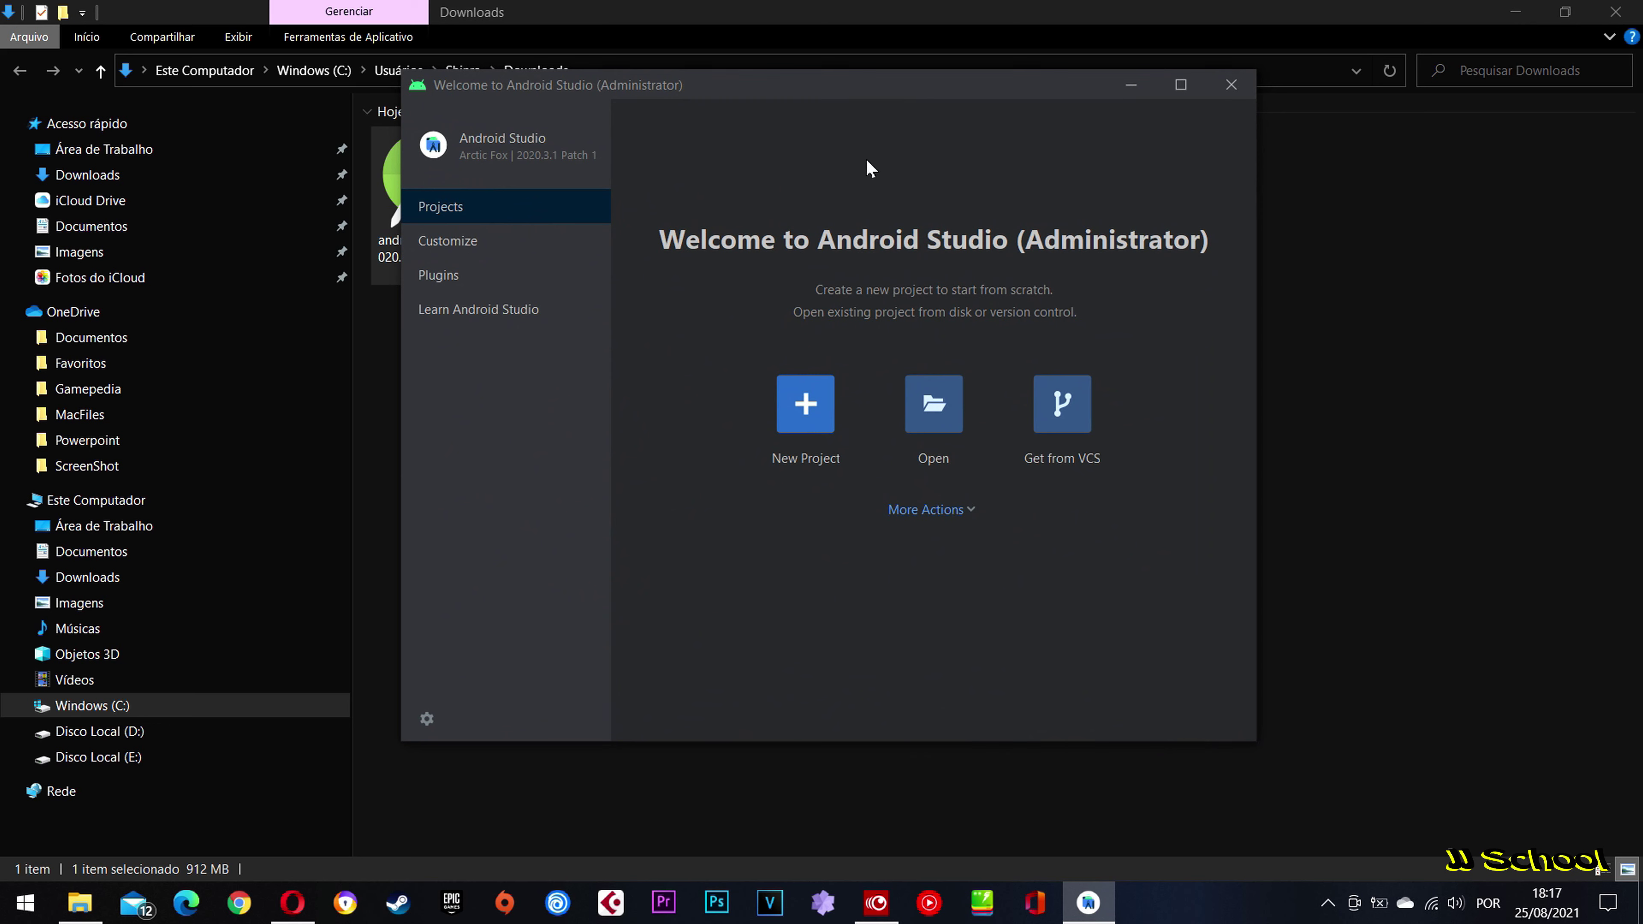
click(467, 246)
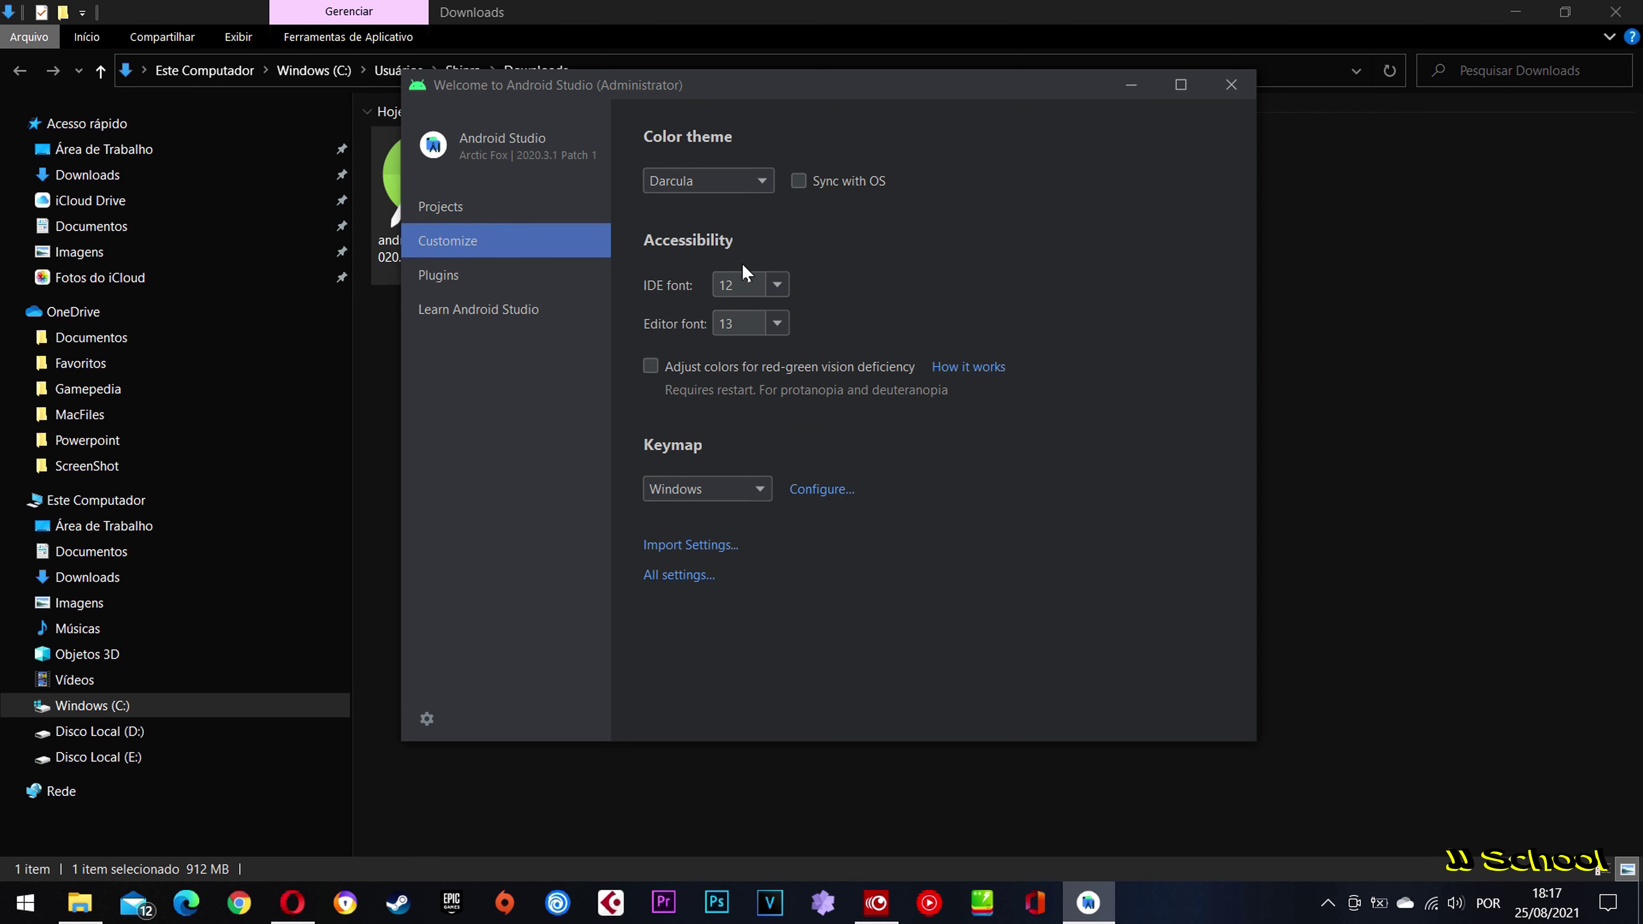
click(691, 582)
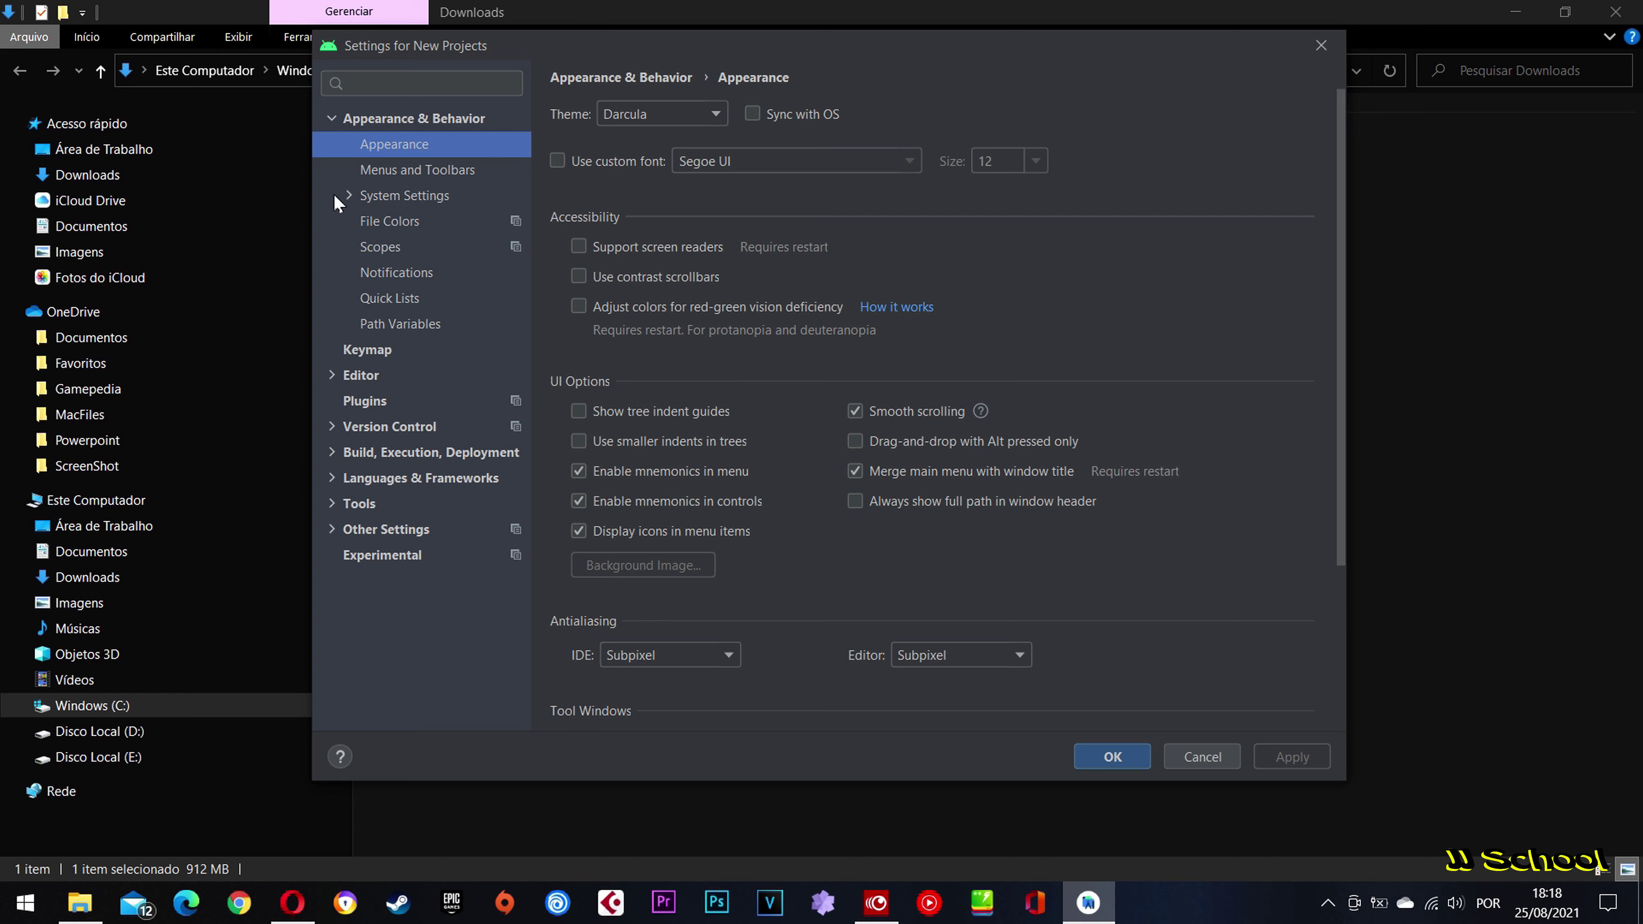
click(348, 193)
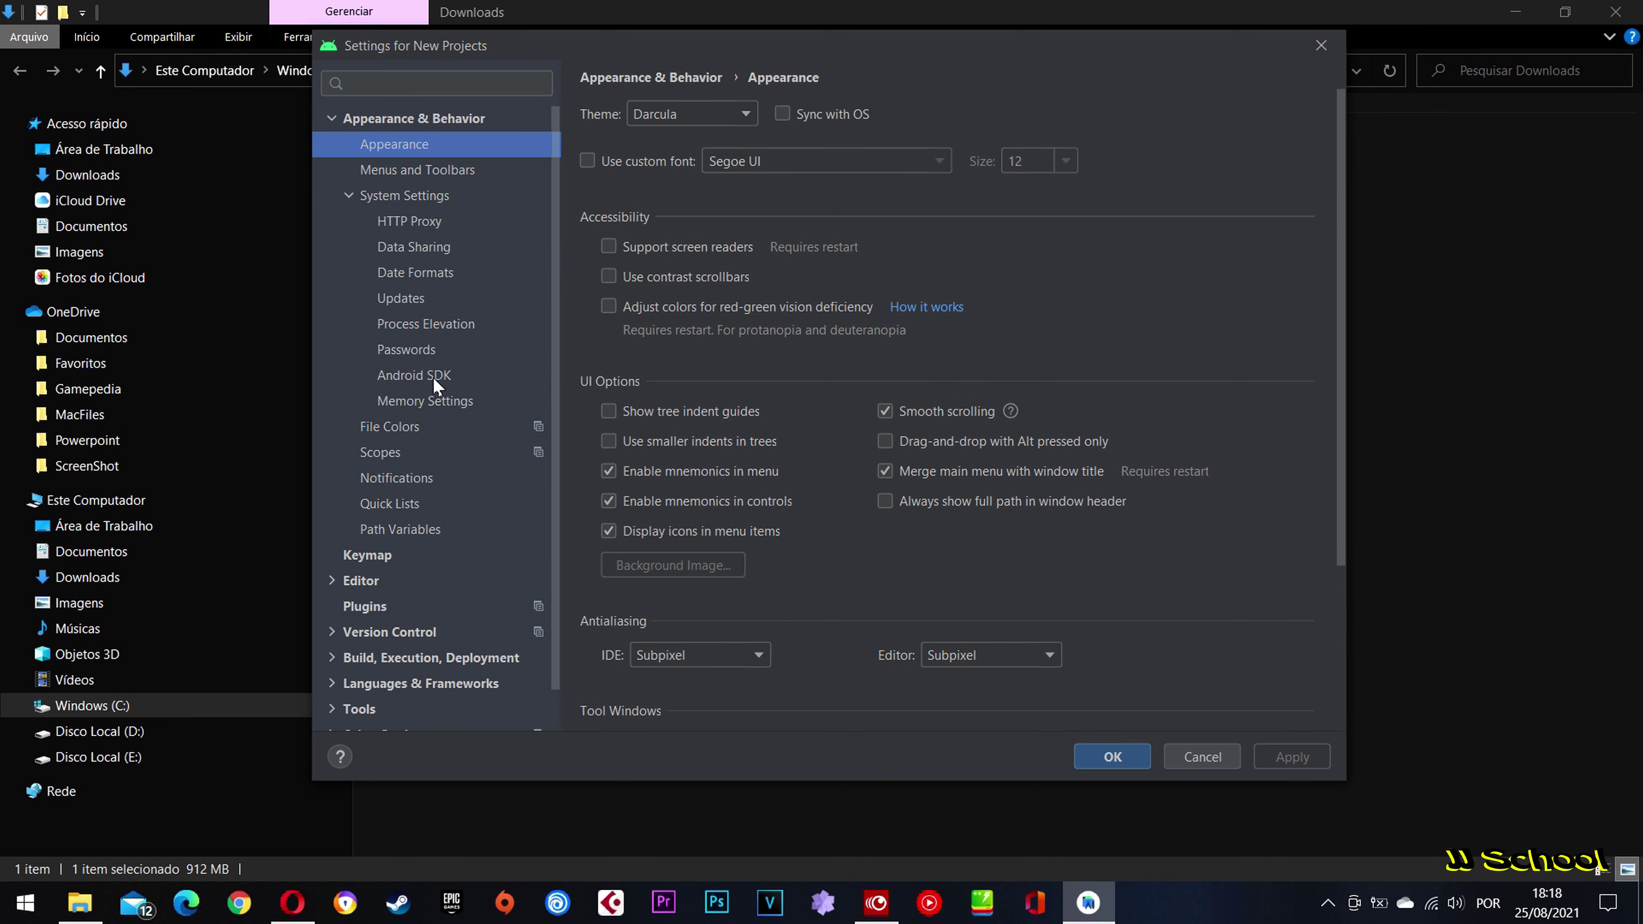
click(404, 383)
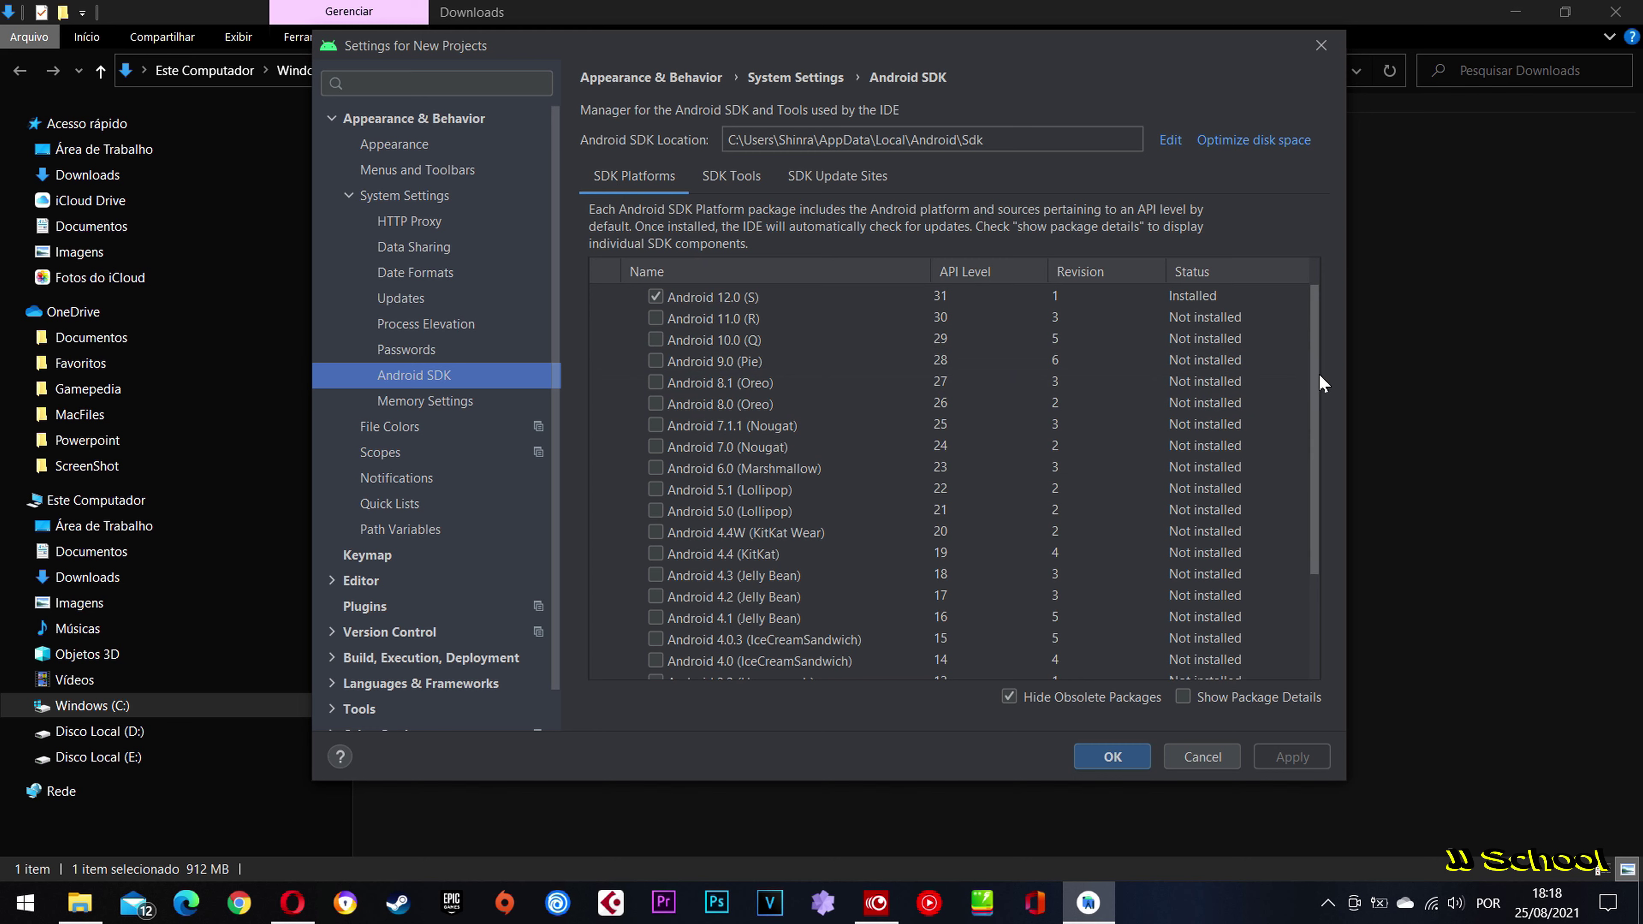
Look through the SDK platform list, select Android 11.0 (R) and Android 10.0 (Q), and confirm their installation
scroll(1322, 381, down, 5)
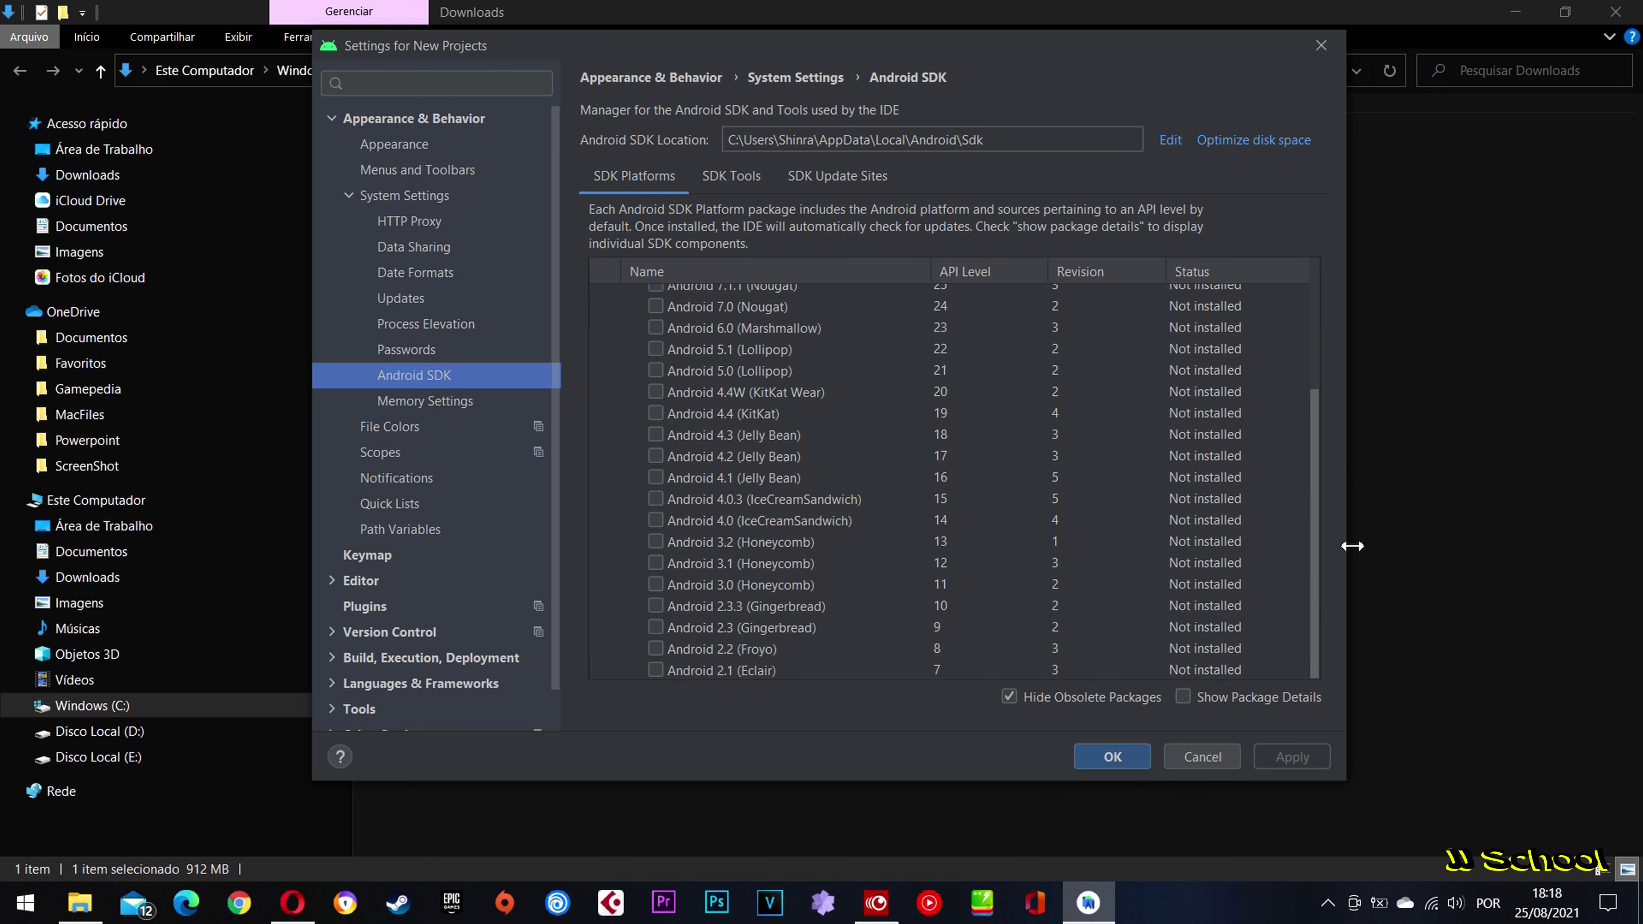
scroll(1324, 422, up, 5)
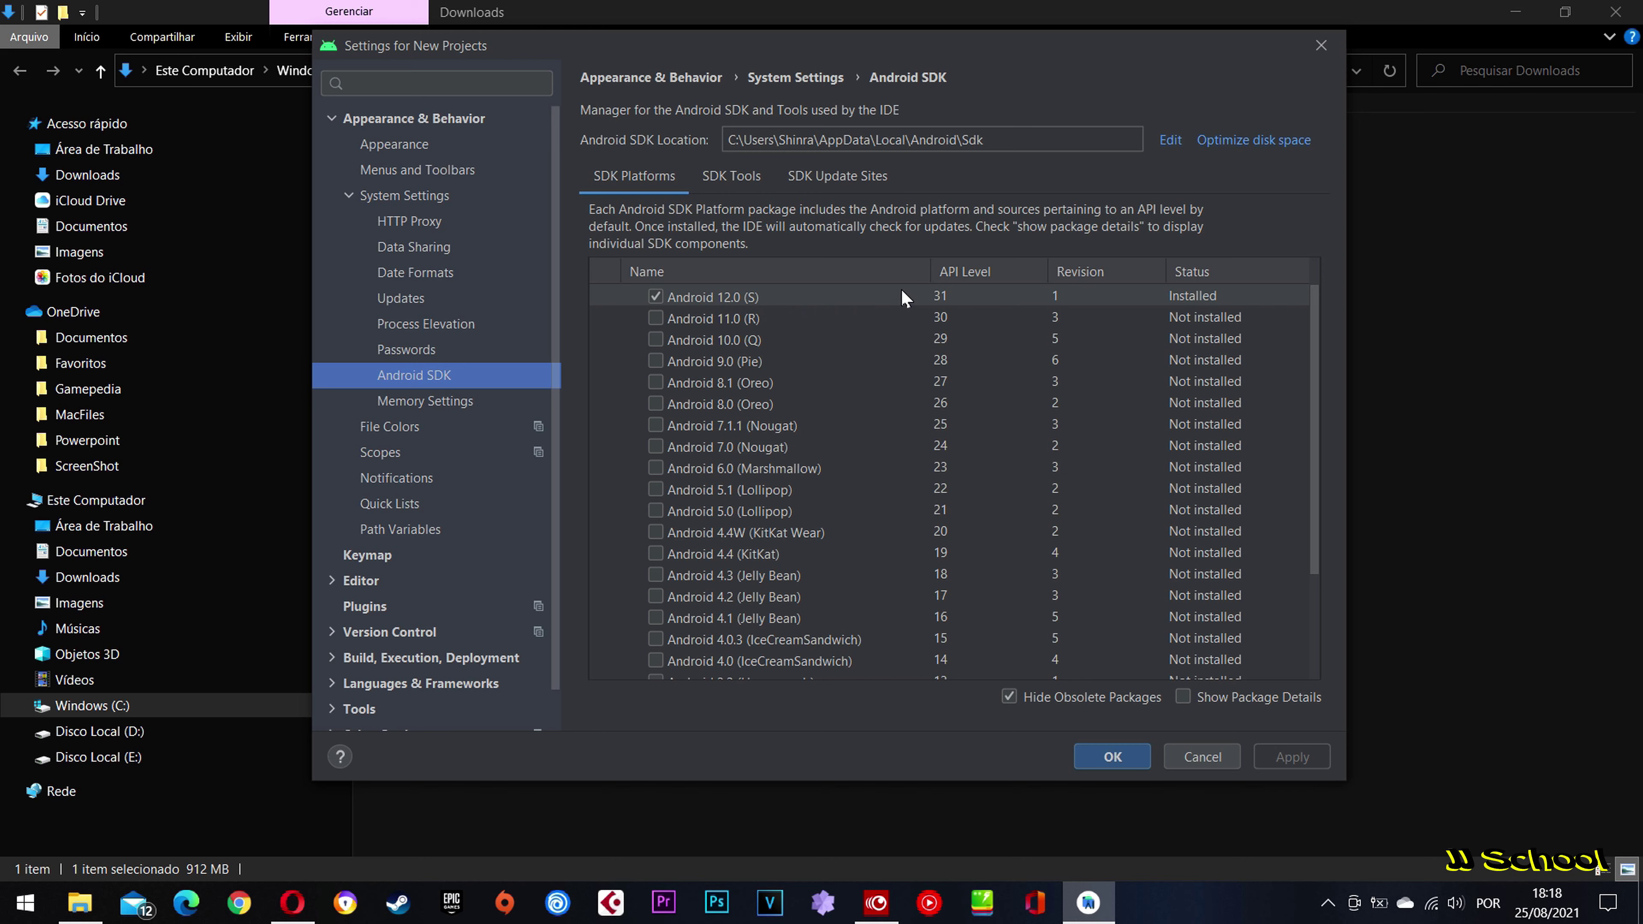
click(654, 317)
click(654, 339)
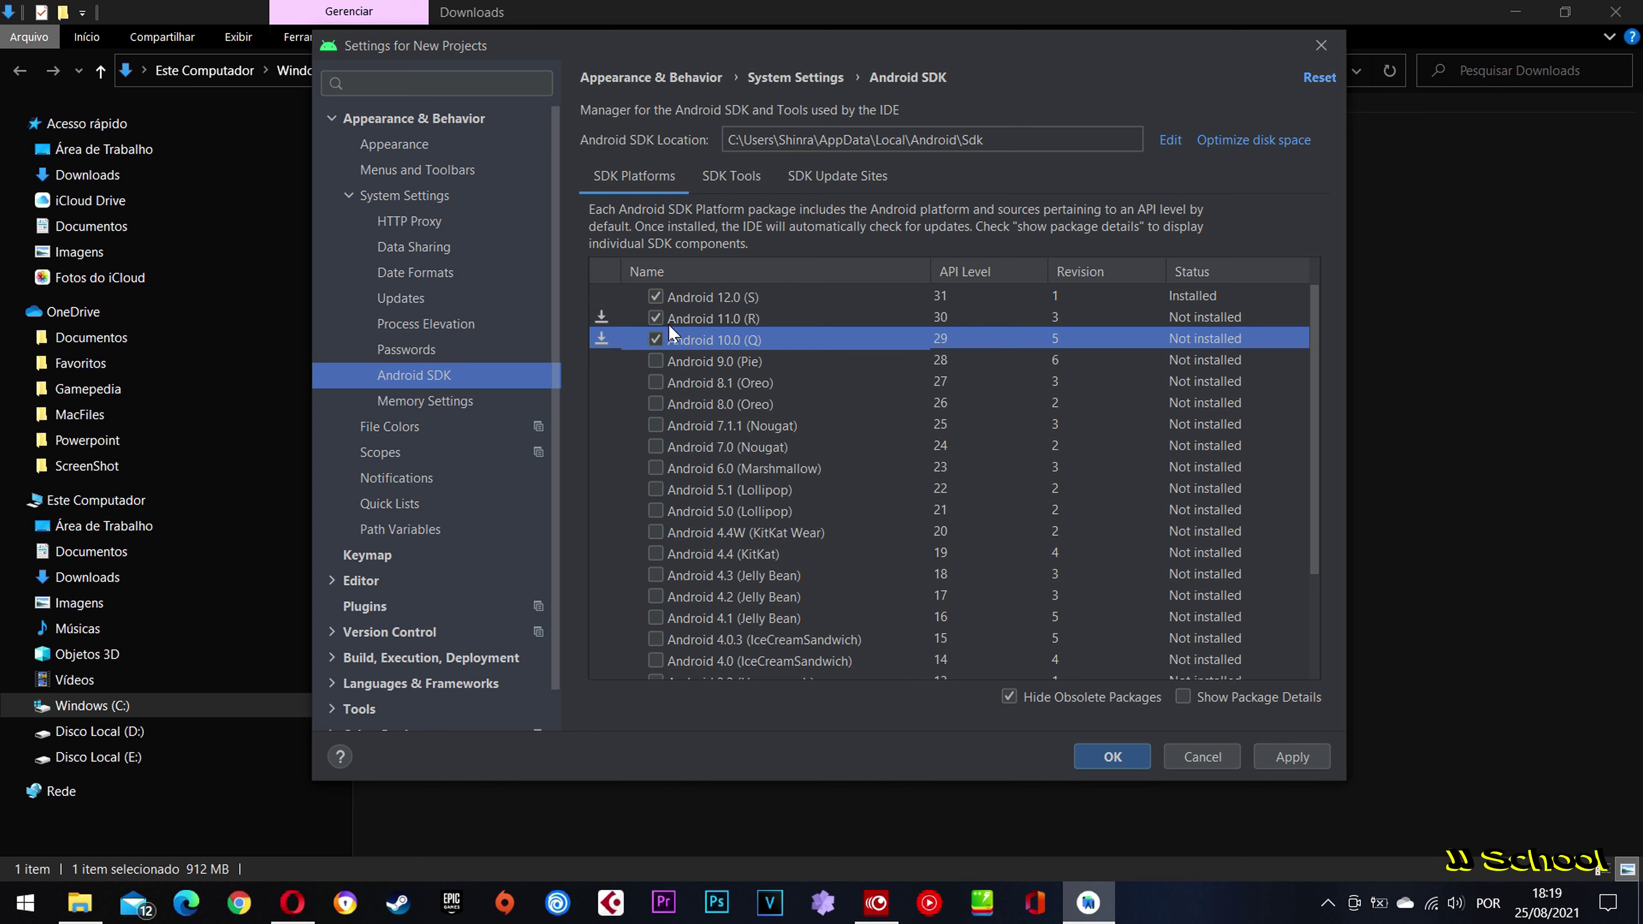
click(1296, 759)
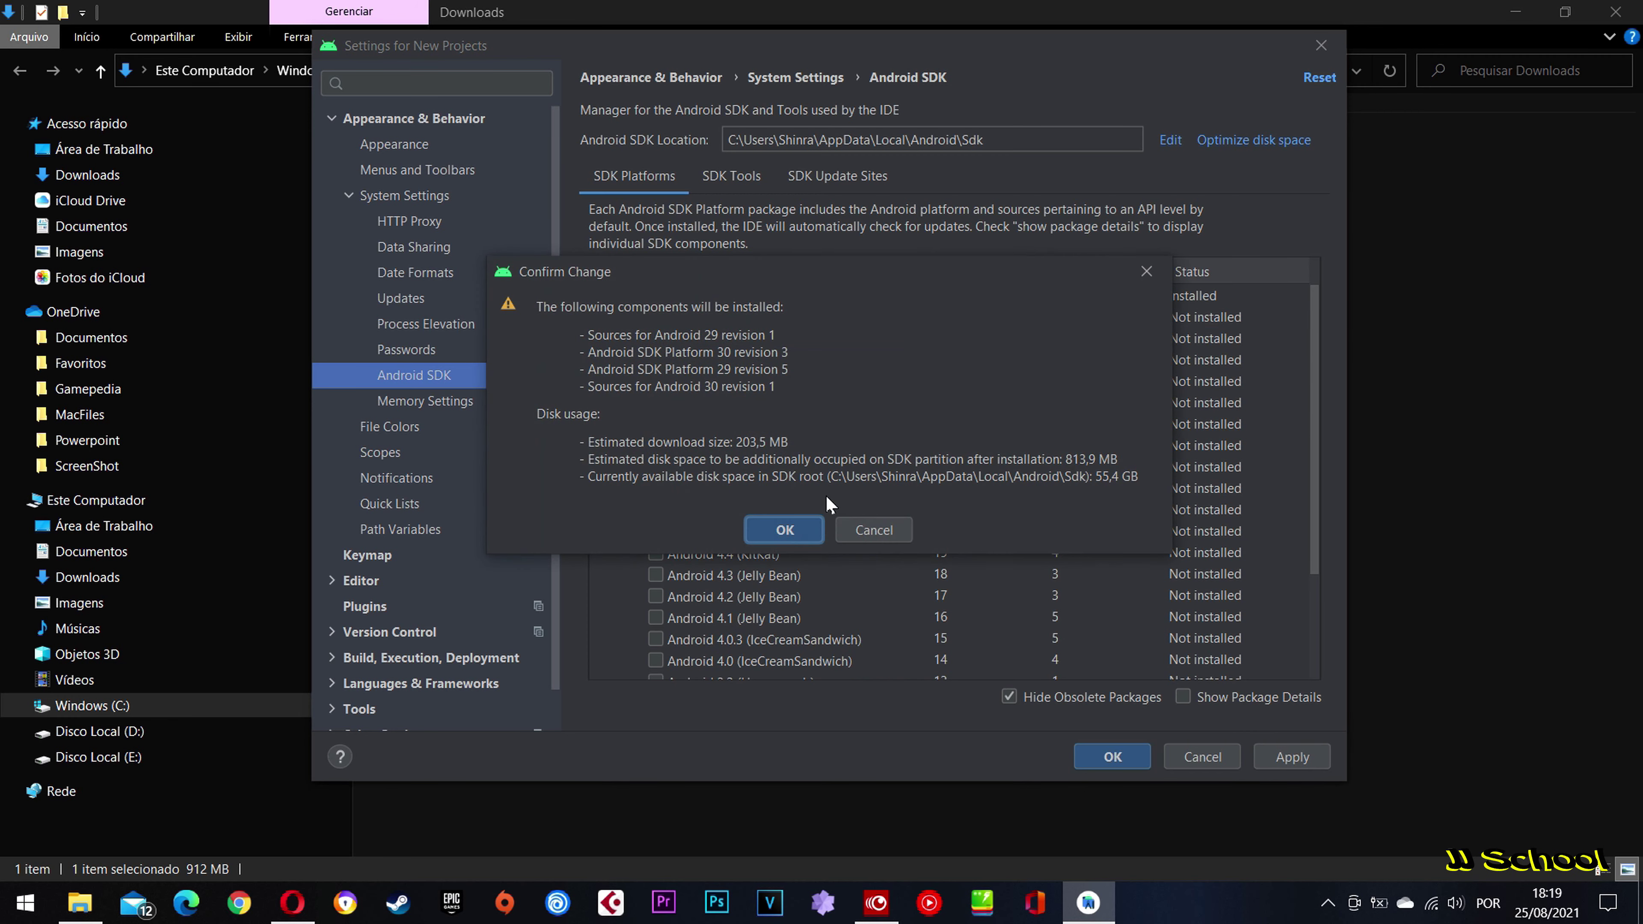
click(797, 531)
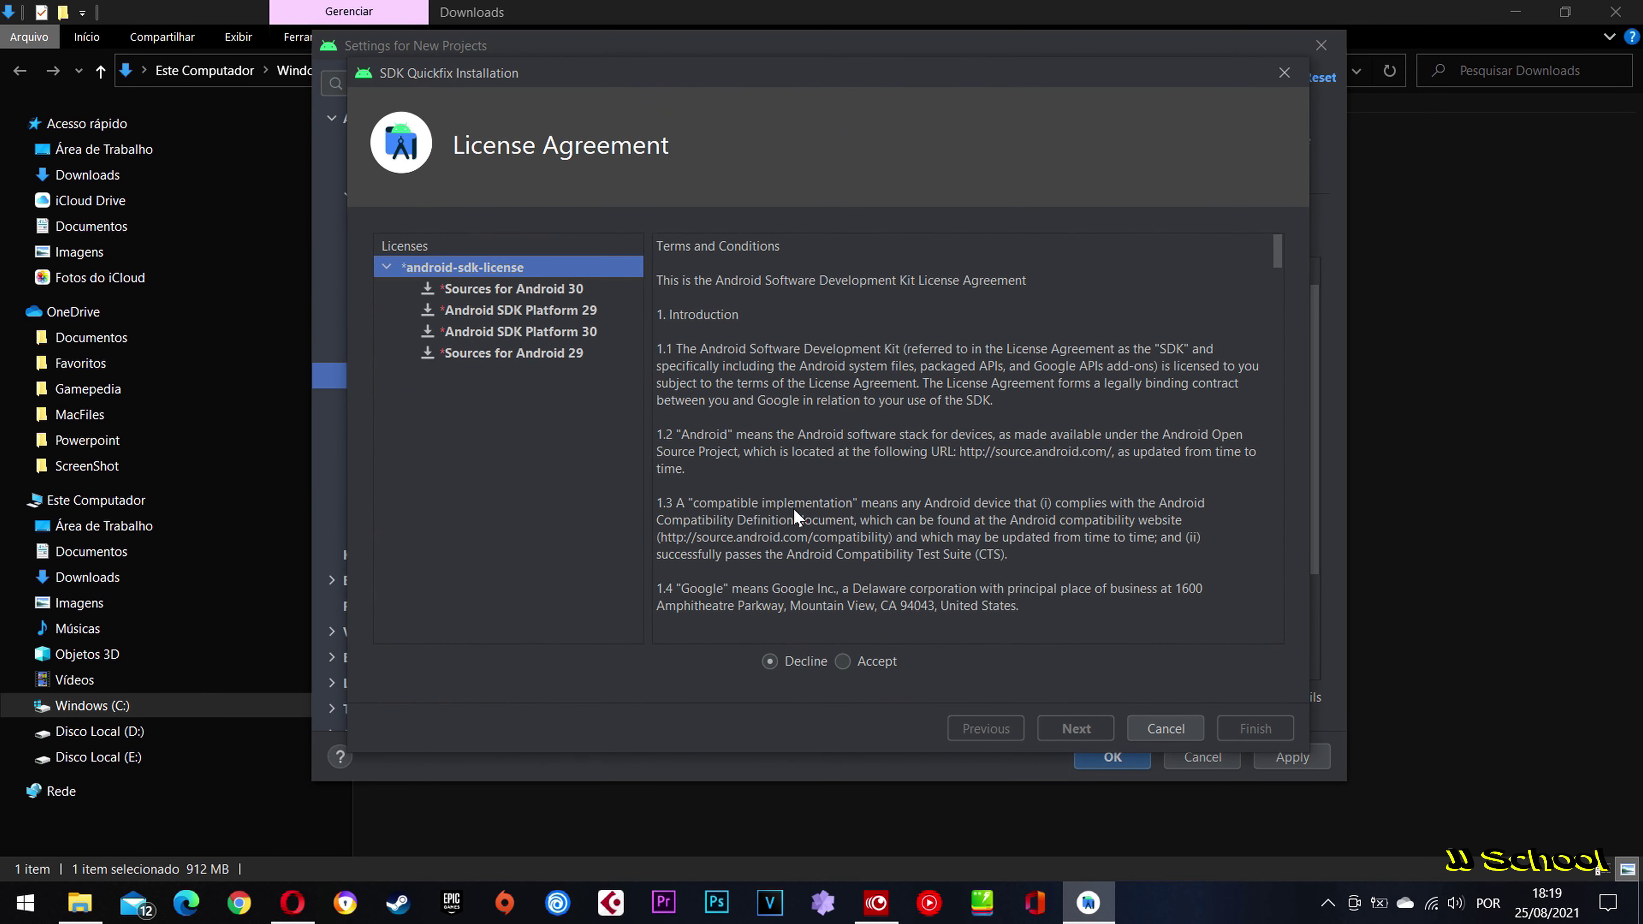
Accept the android-sdk-license, install the requested SDK platforms and sources, and close the installer
click(843, 661)
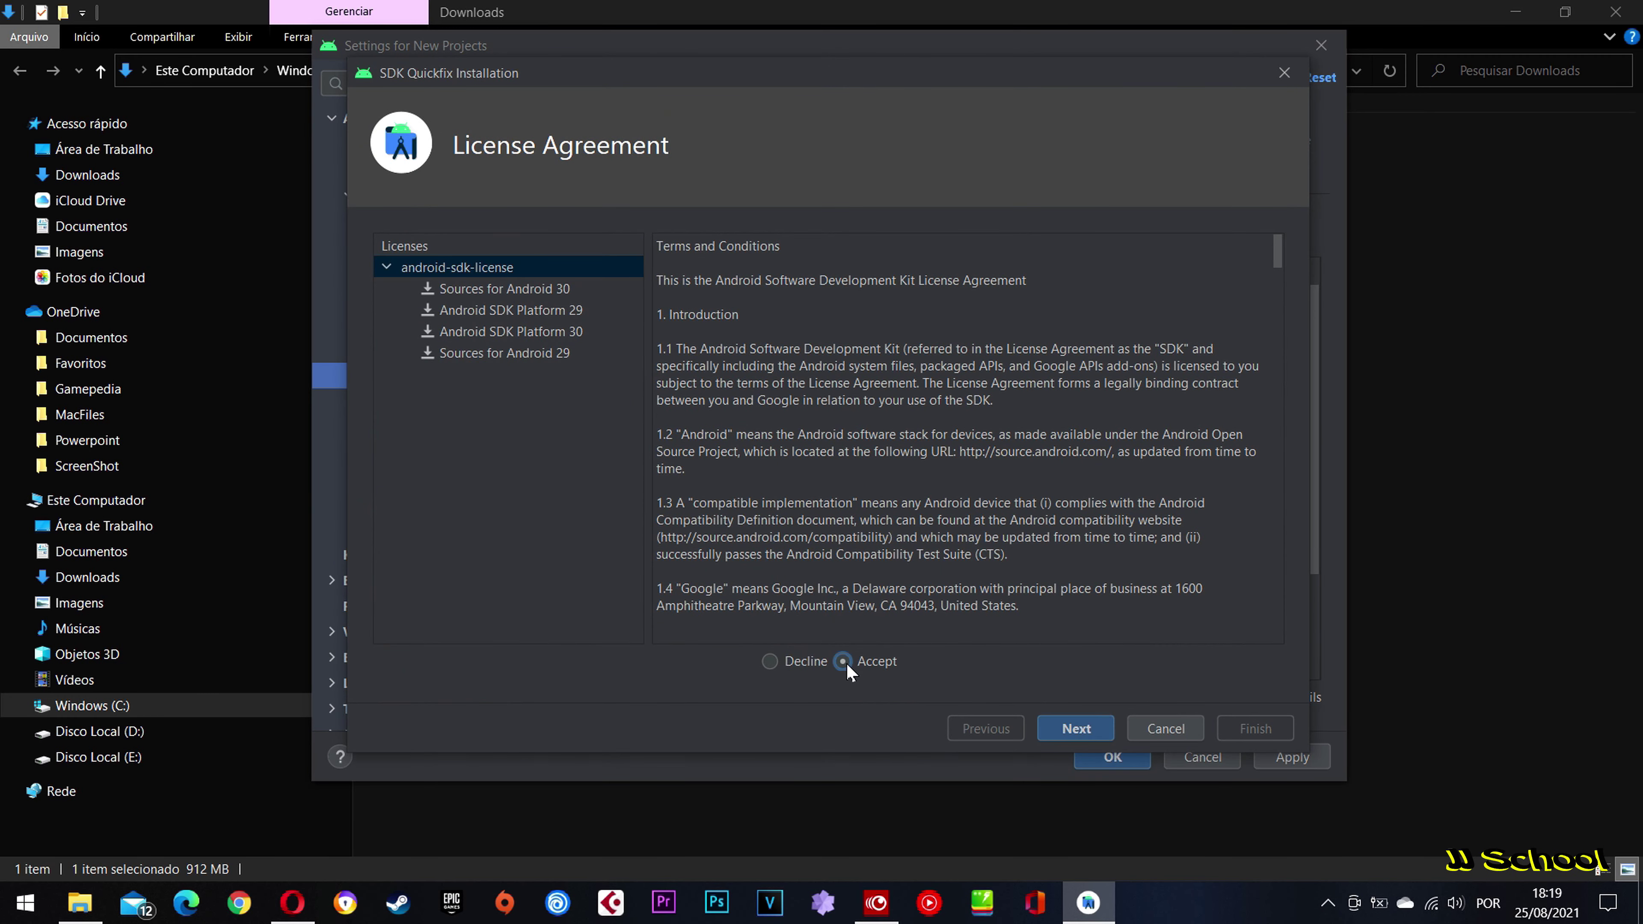
click(1076, 729)
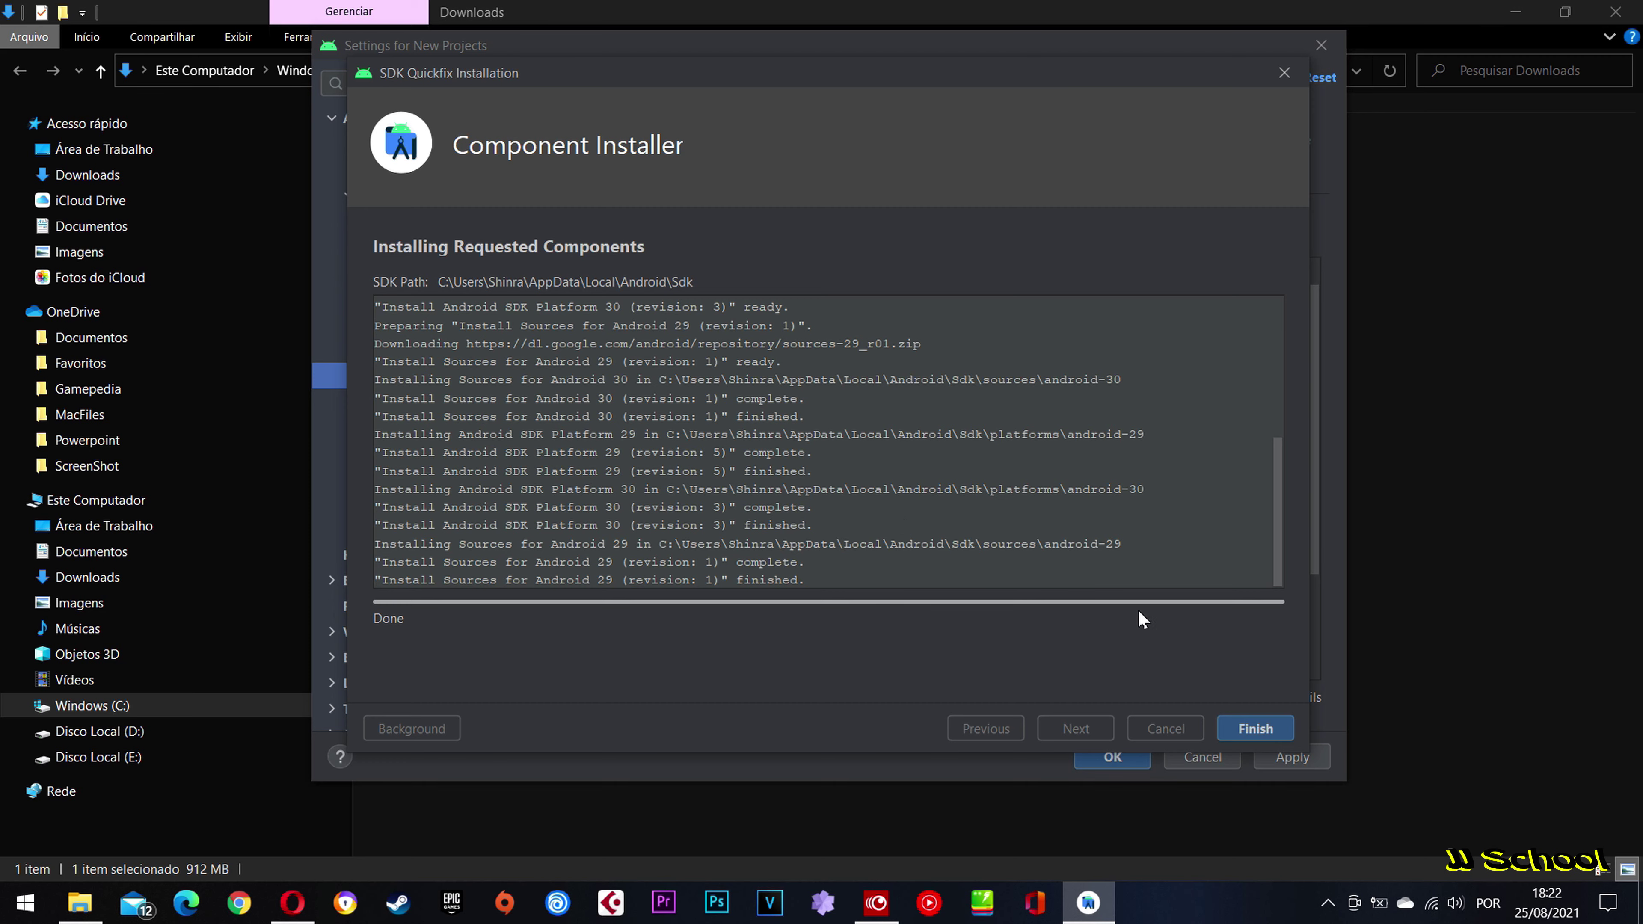
click(1255, 729)
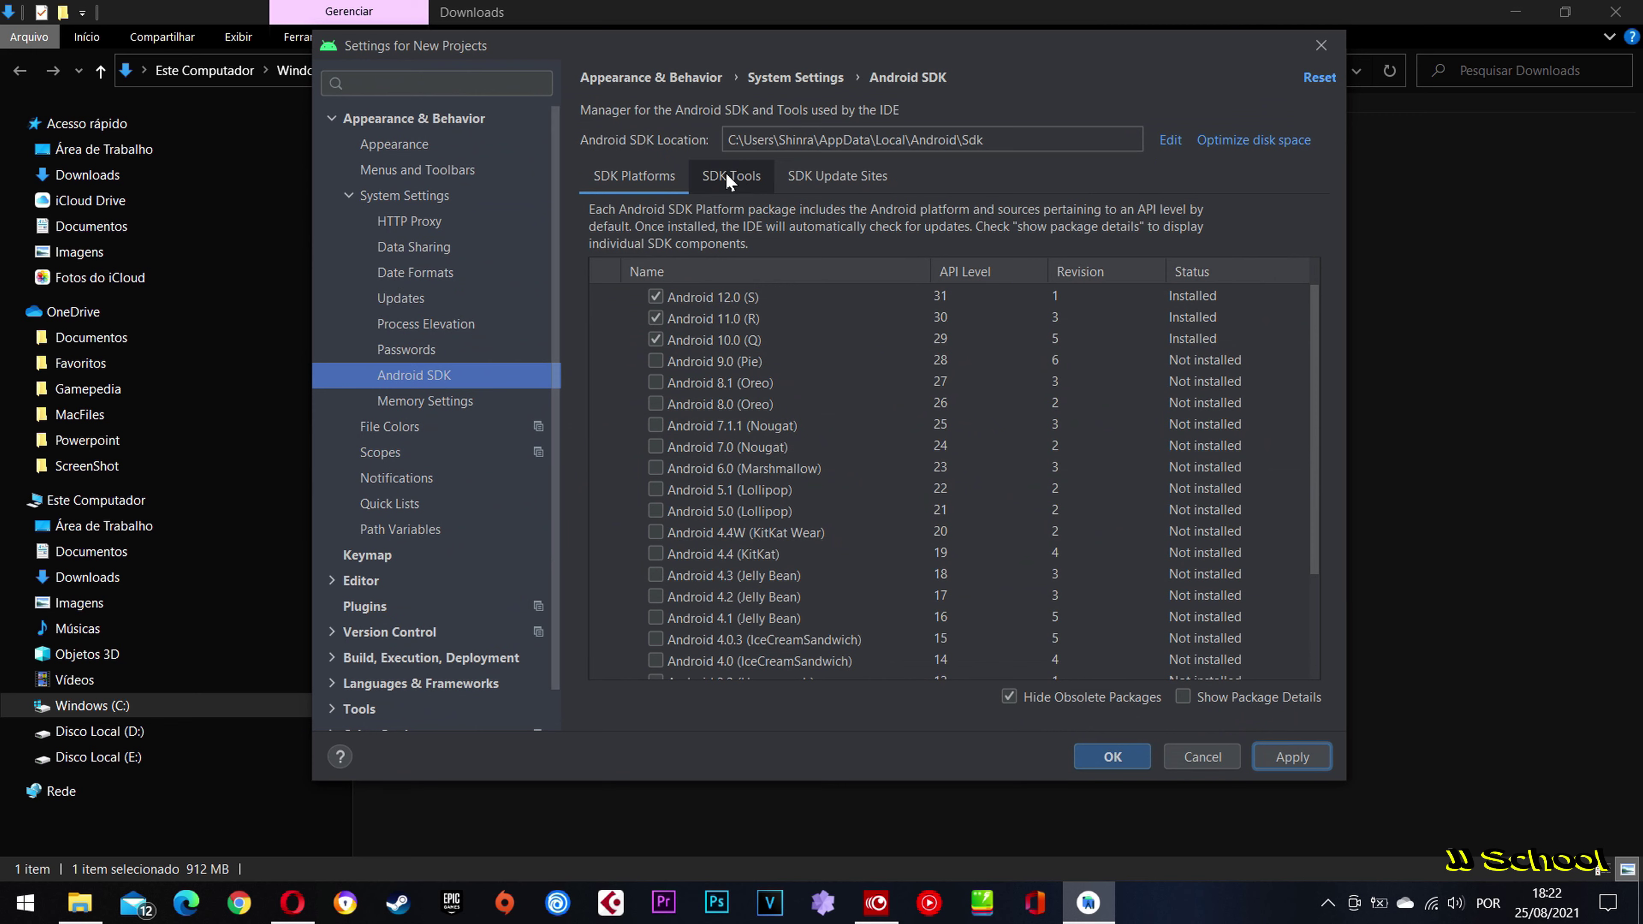
Among the SDK tools, select NDK (Side by side), Command-line Tools (latest), CMake, Android Auto API Simulators and Android Auto Desktop Head Unit Emulator
click(733, 182)
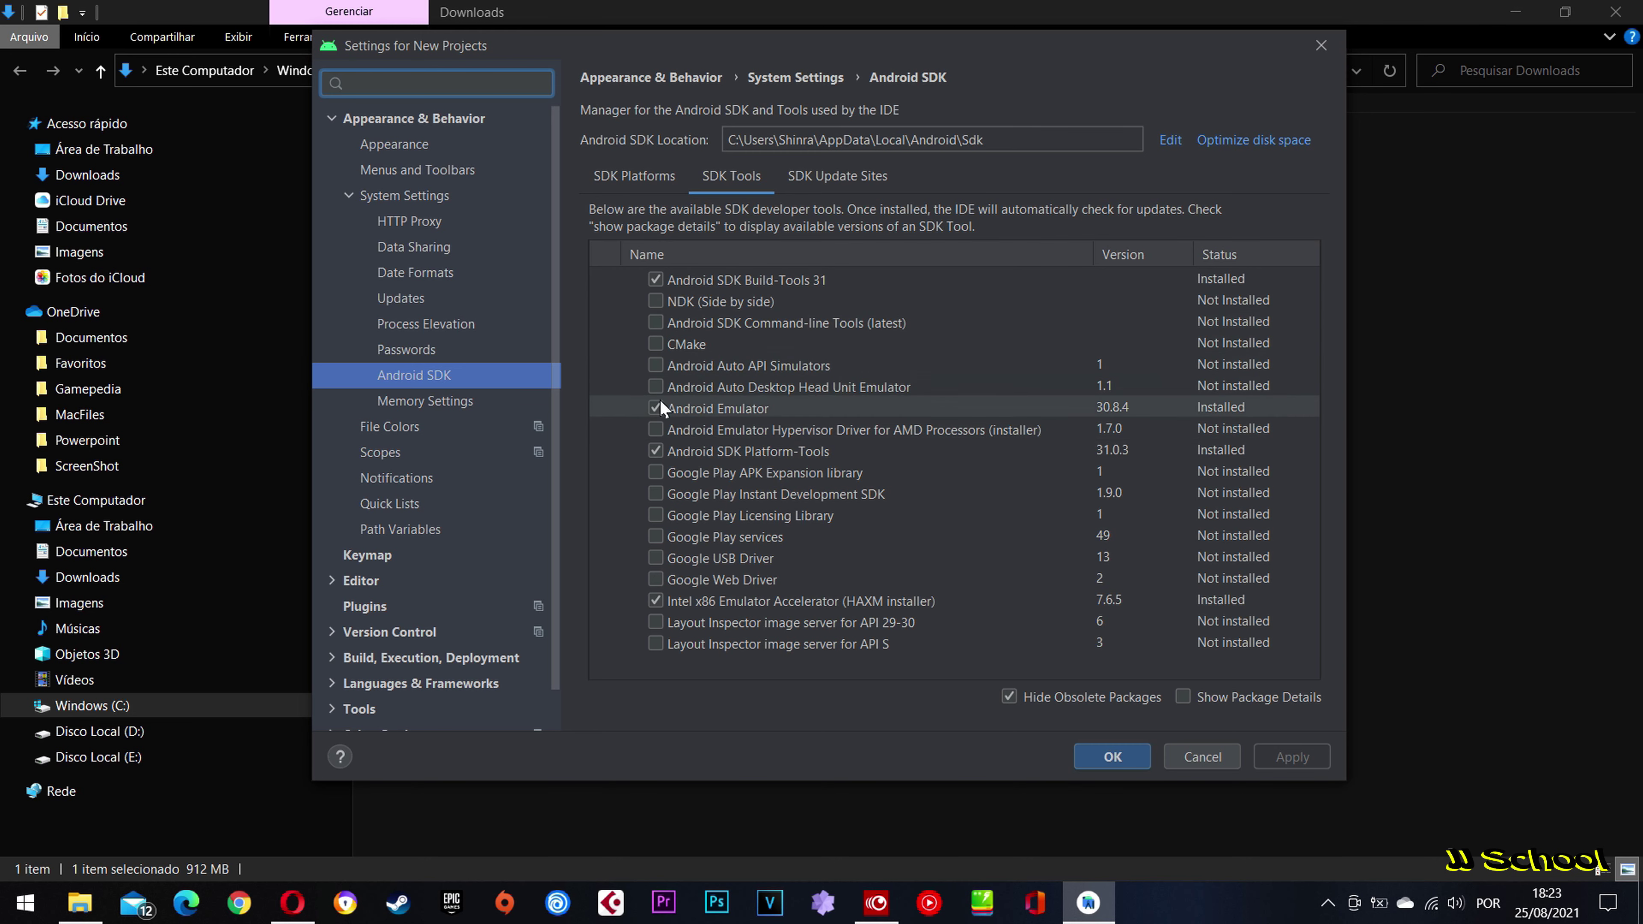
click(655, 299)
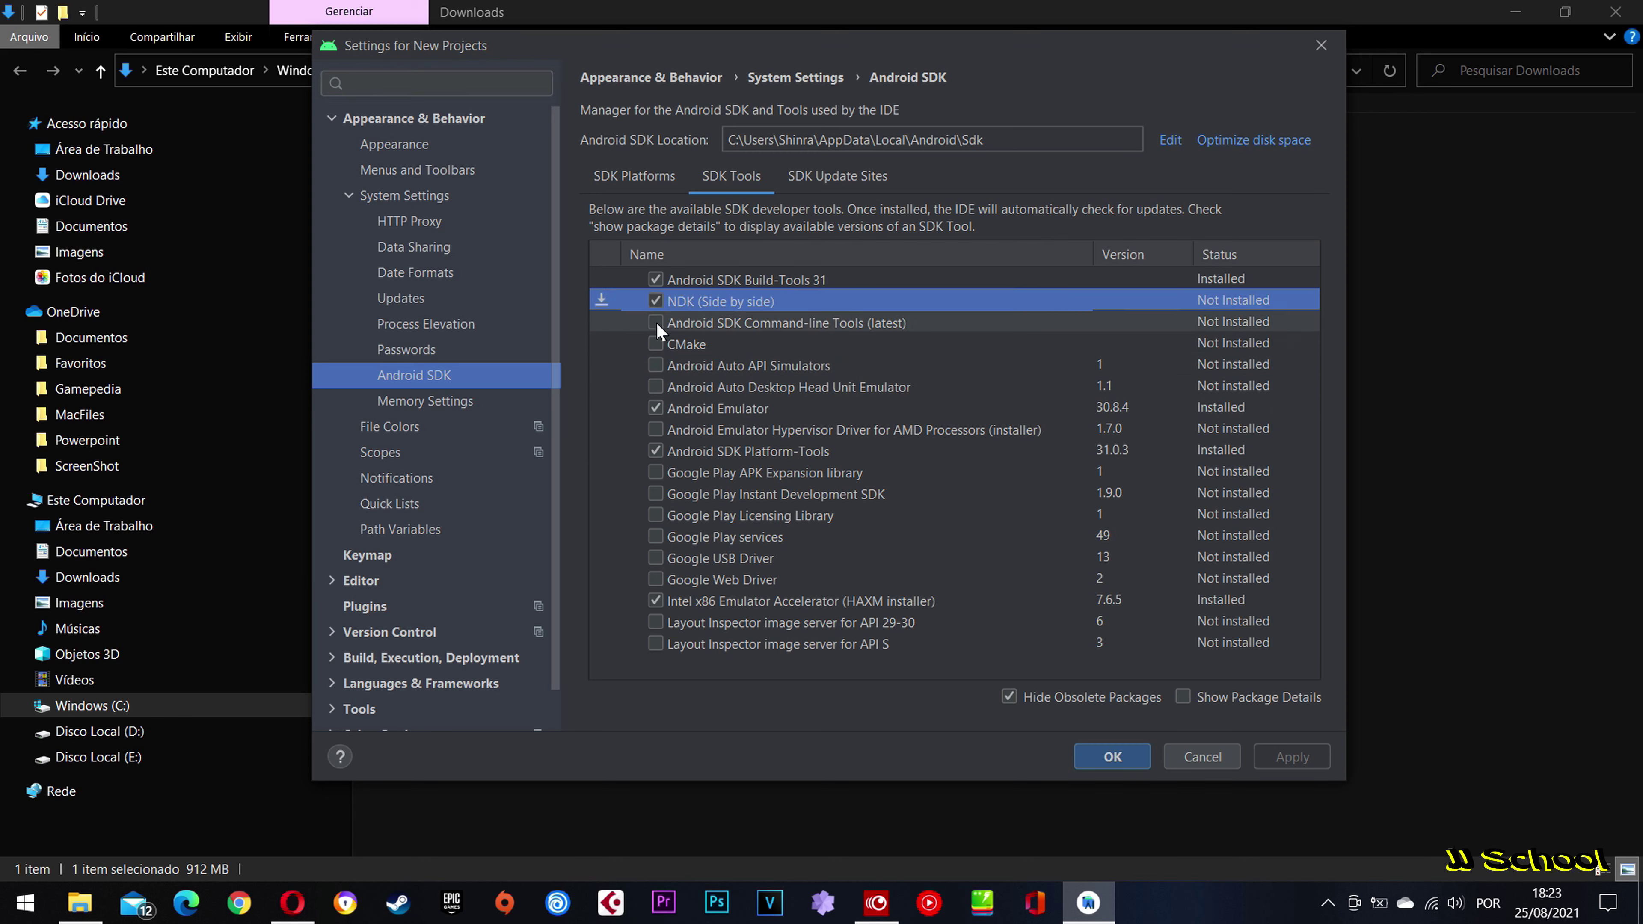
click(656, 322)
click(656, 343)
click(656, 365)
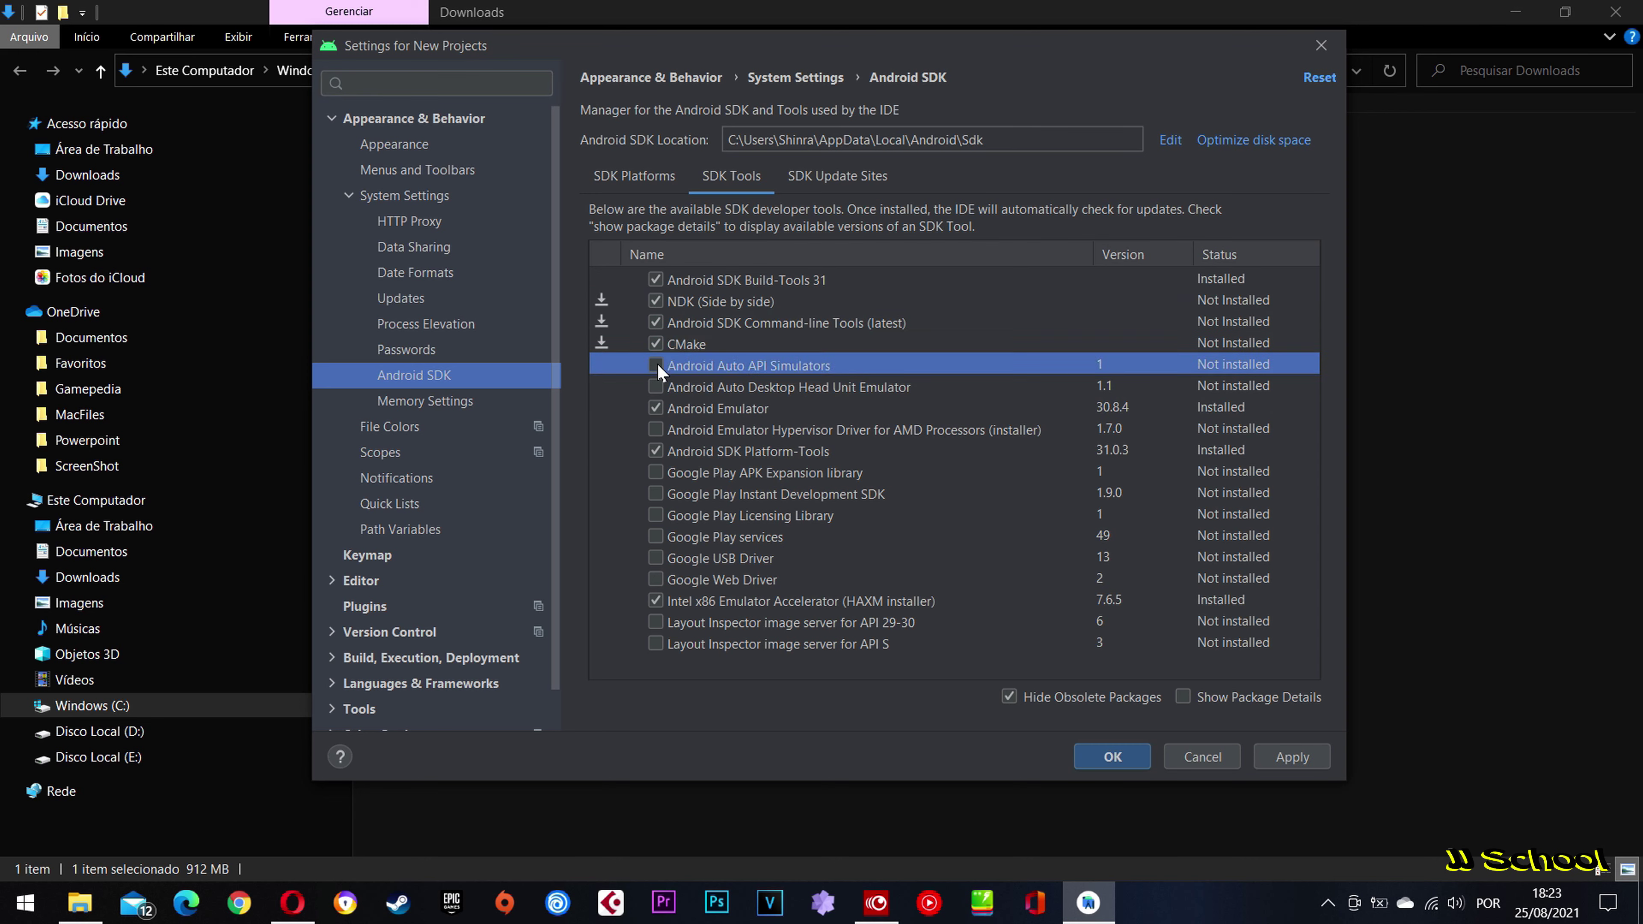
click(656, 386)
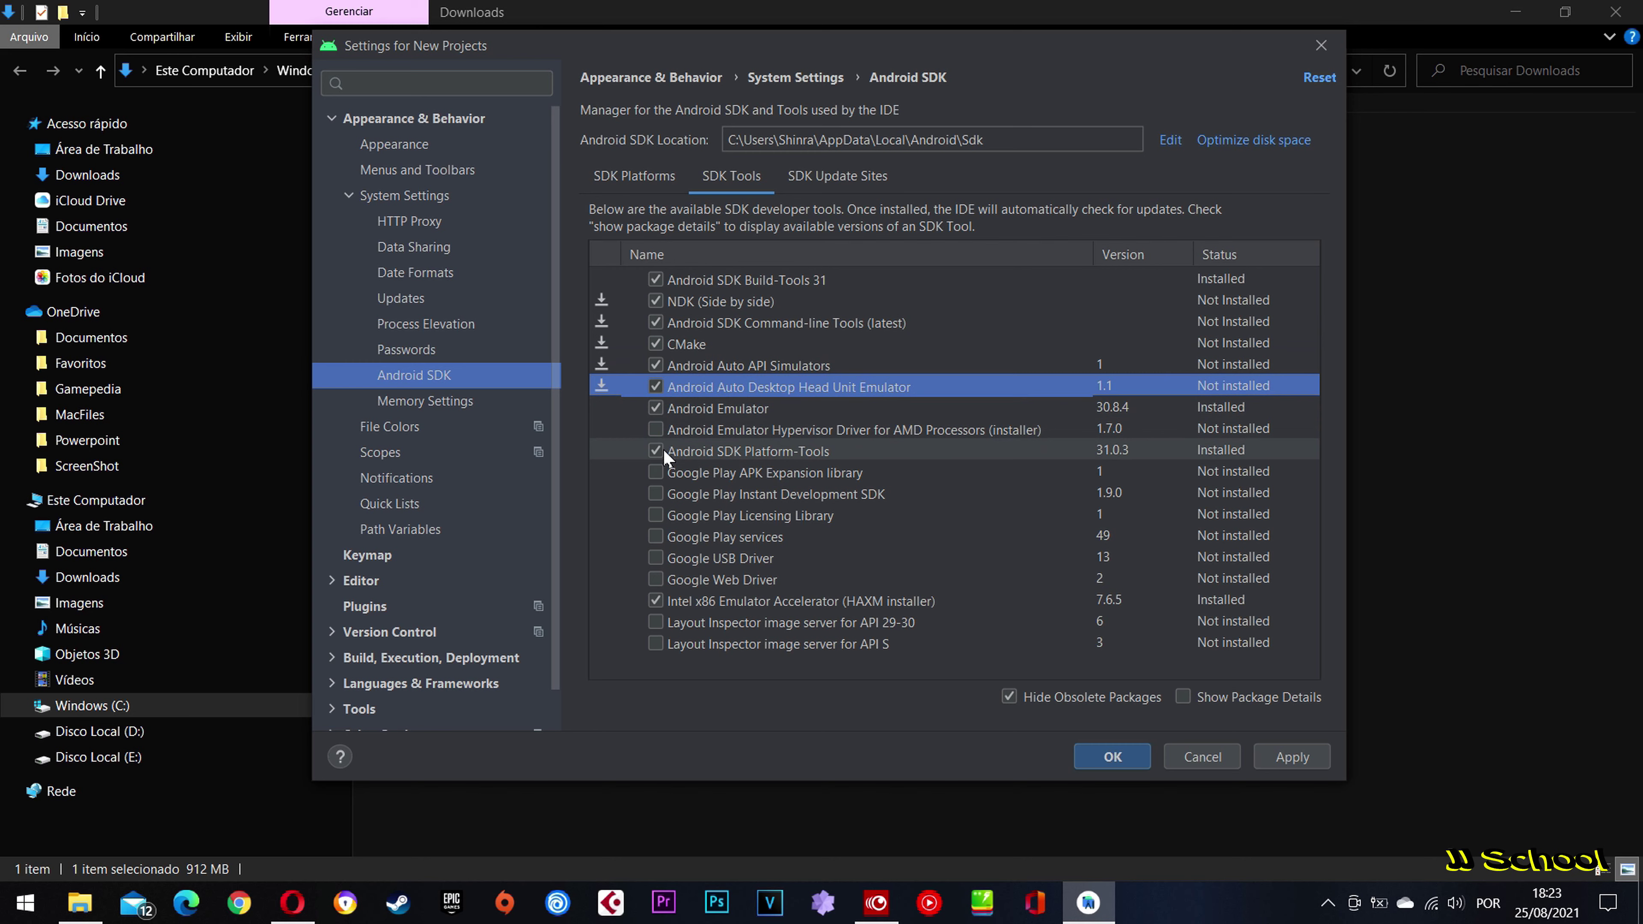
Add the four Google Play packages, Google USB Driver, Google Web Driver and both Layout Inspector image servers to the SDK tool selection
click(656, 472)
click(656, 494)
click(655, 514)
click(654, 537)
click(656, 558)
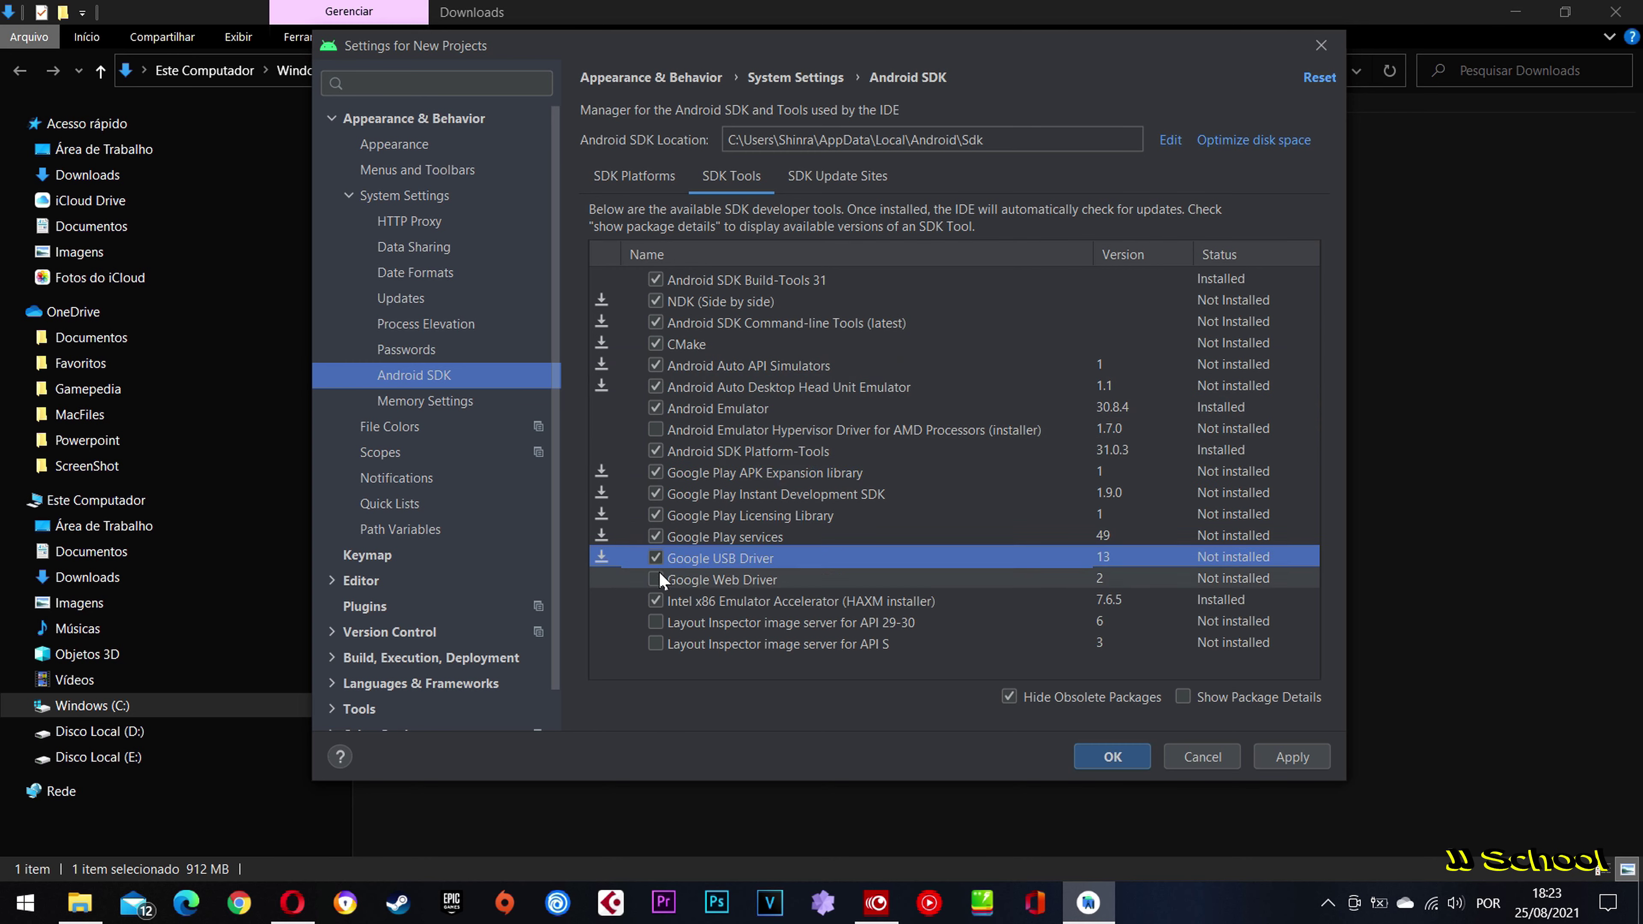
click(656, 580)
click(656, 623)
click(656, 644)
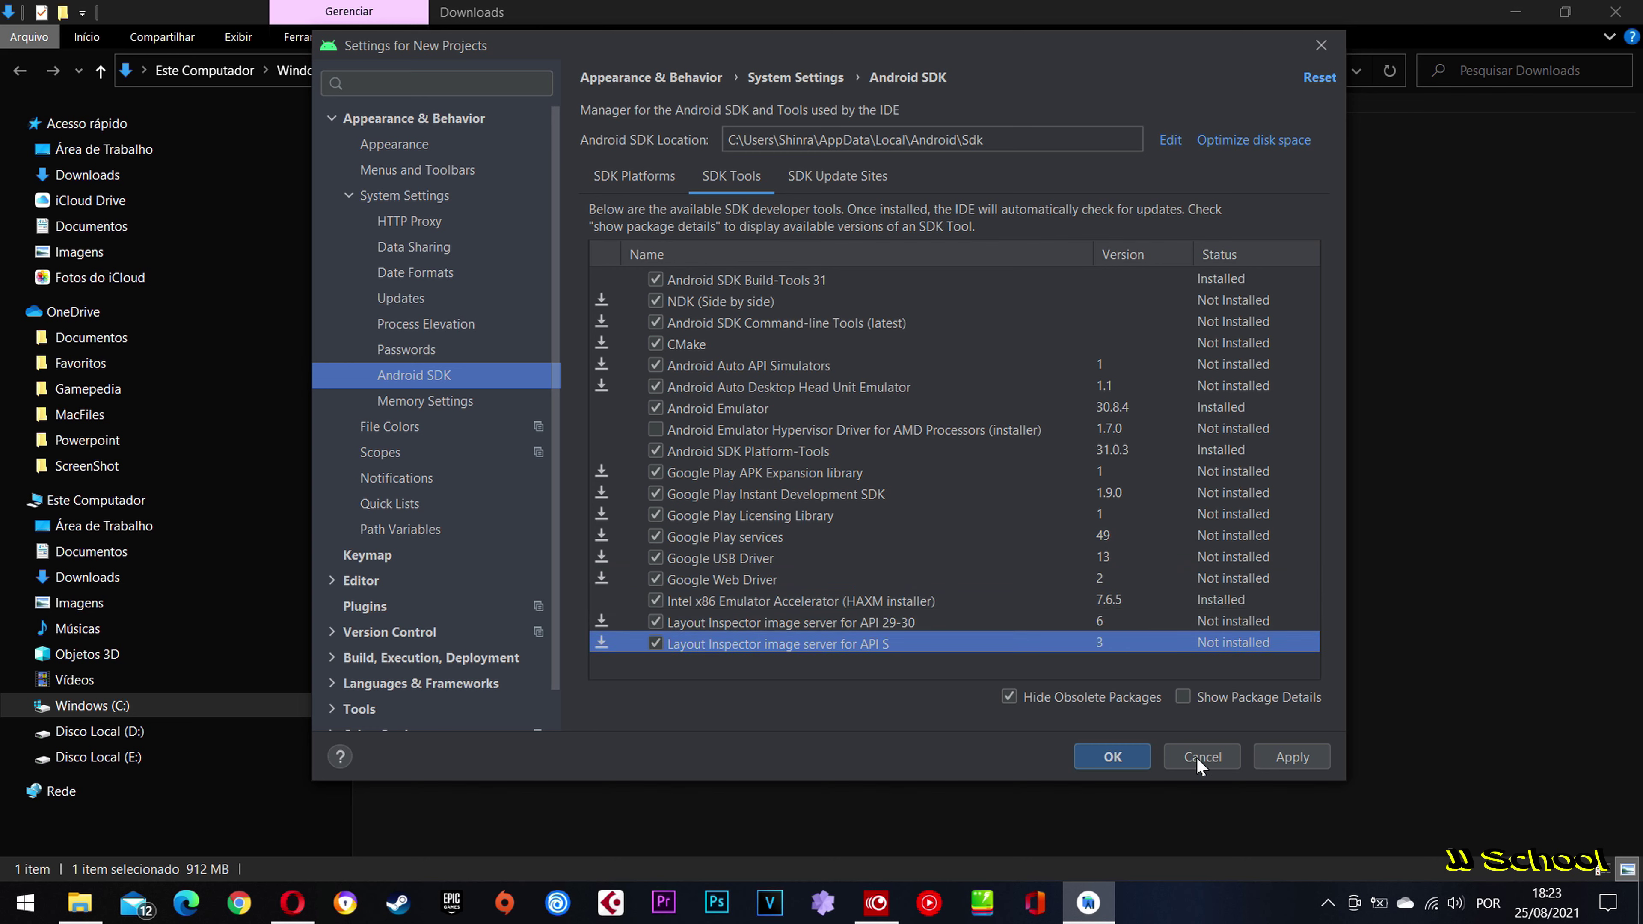
Install the selected SDK tools, then save the settings and return to the Projects page of the welcome window
click(1288, 754)
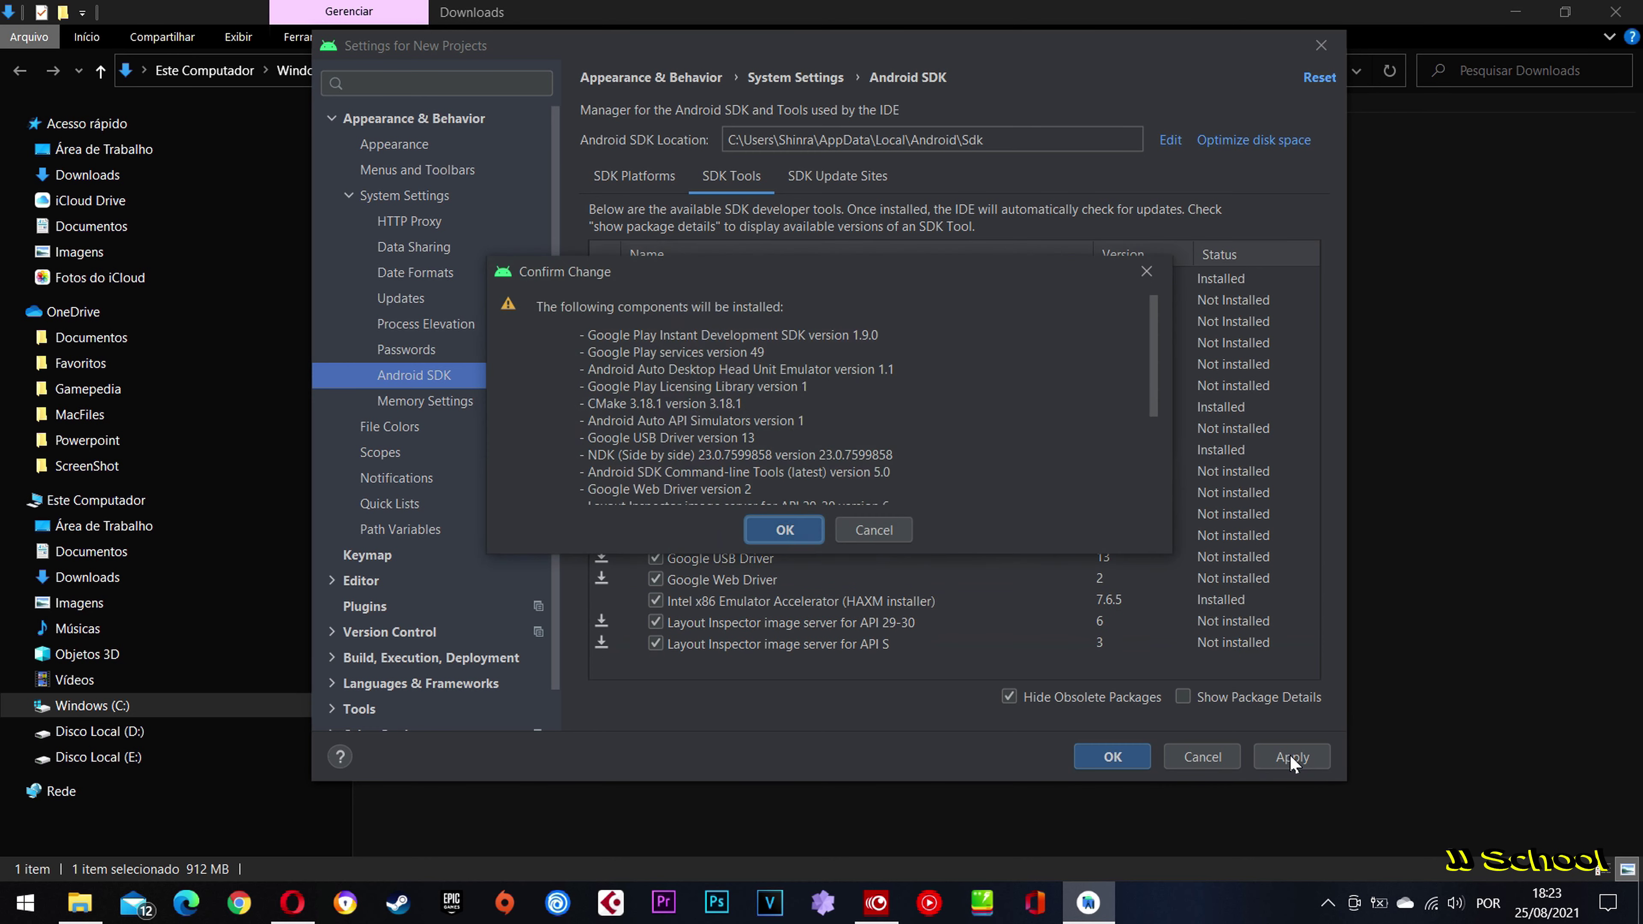
click(785, 530)
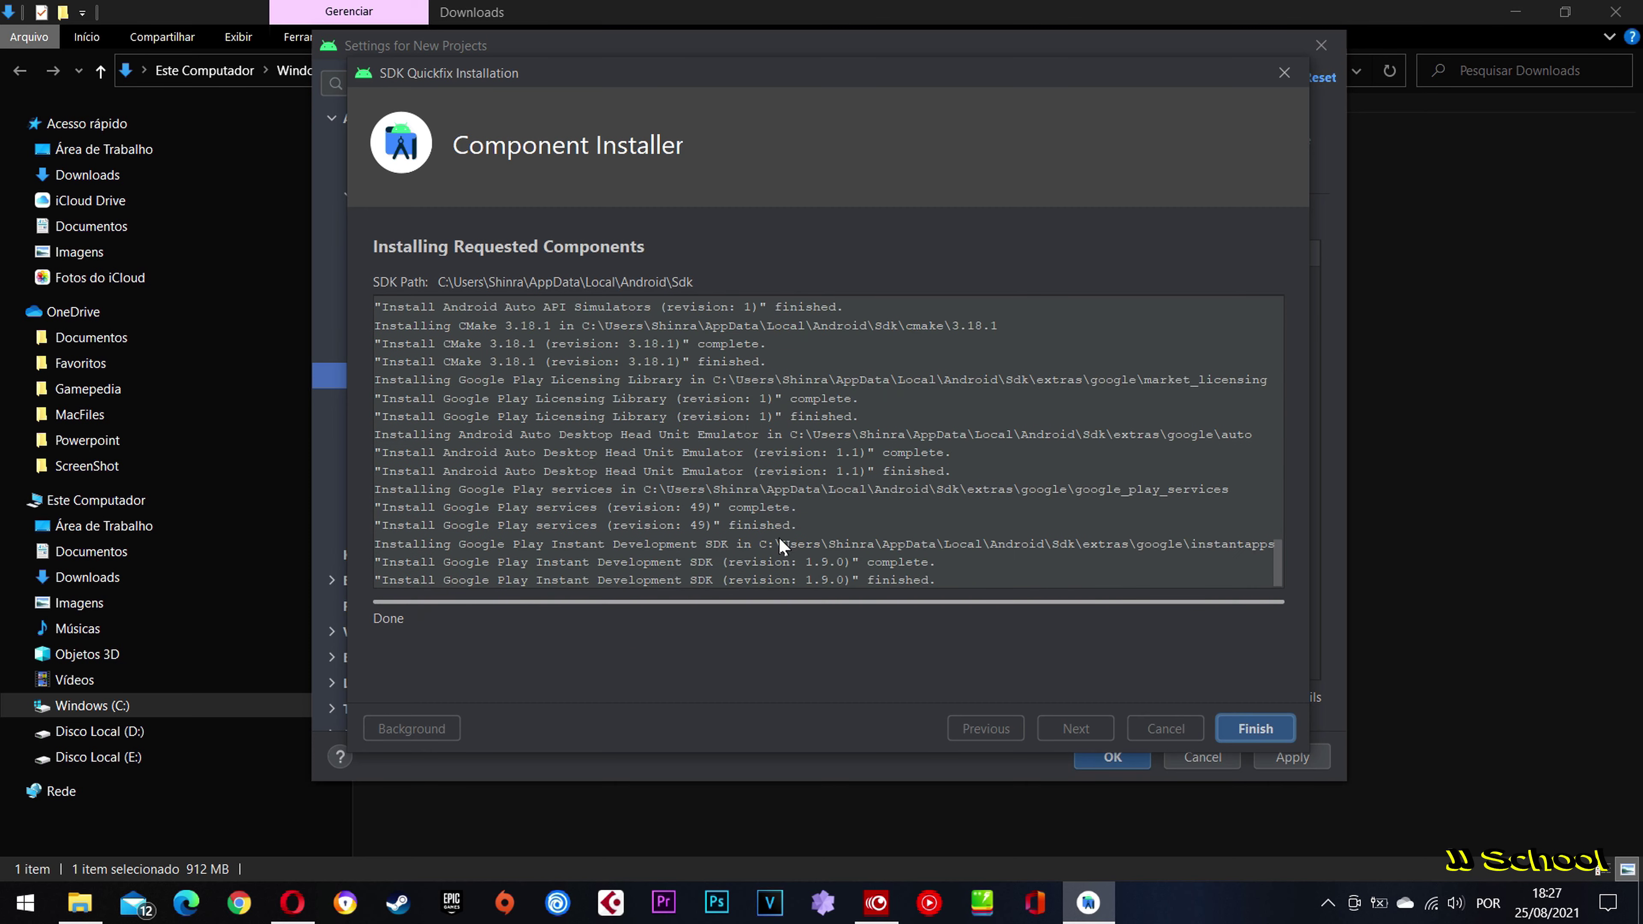
click(1260, 727)
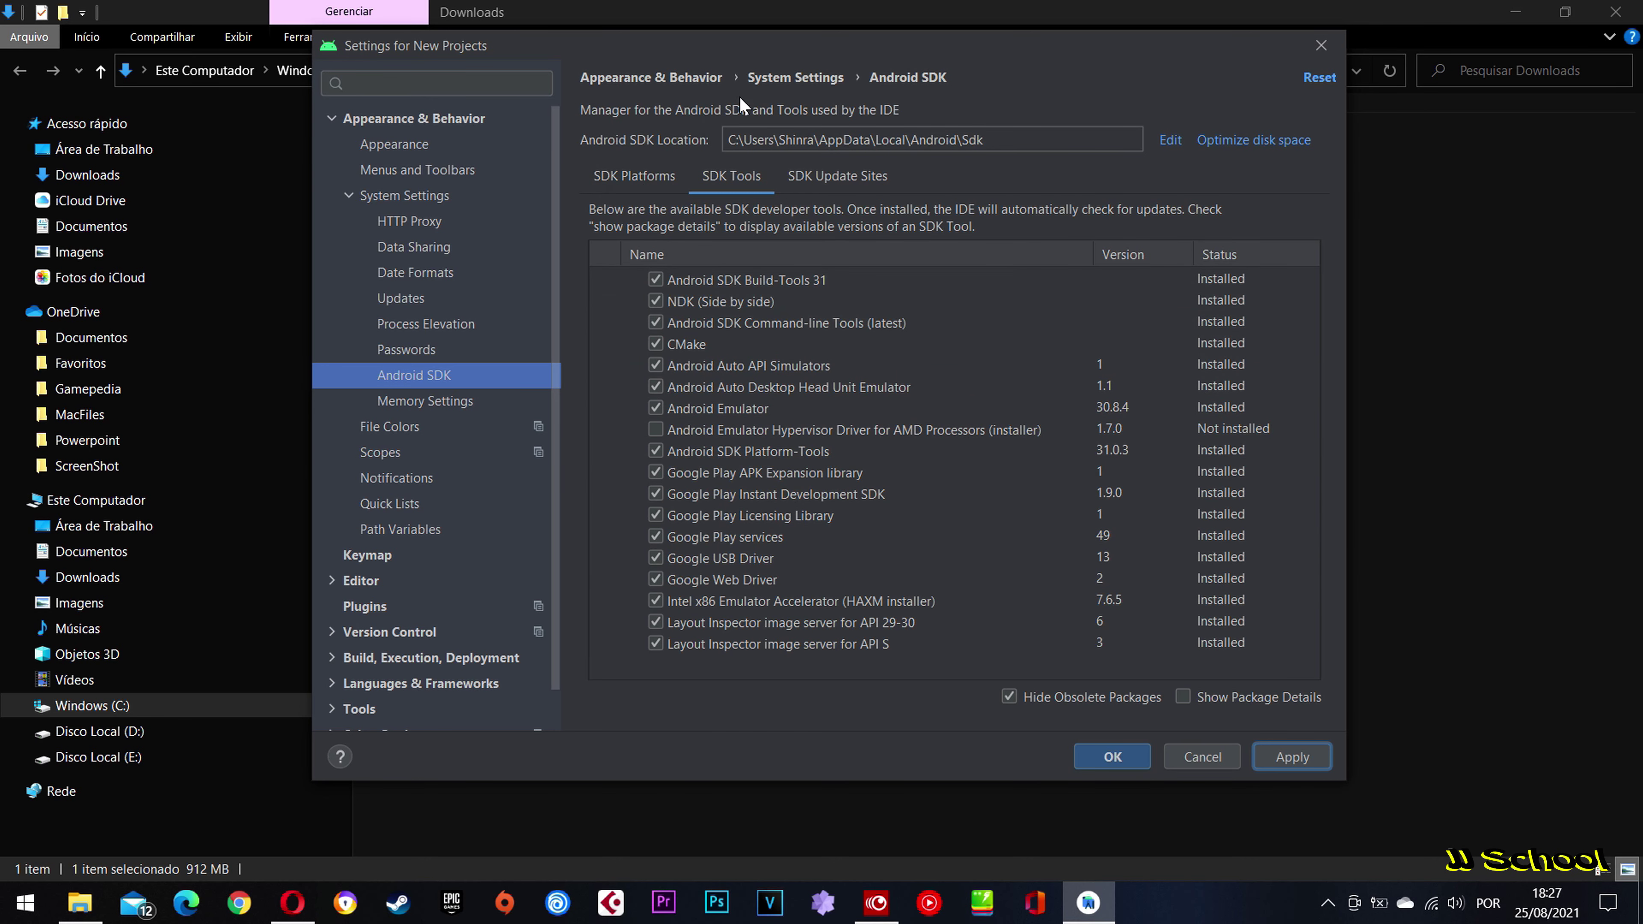
click(1136, 756)
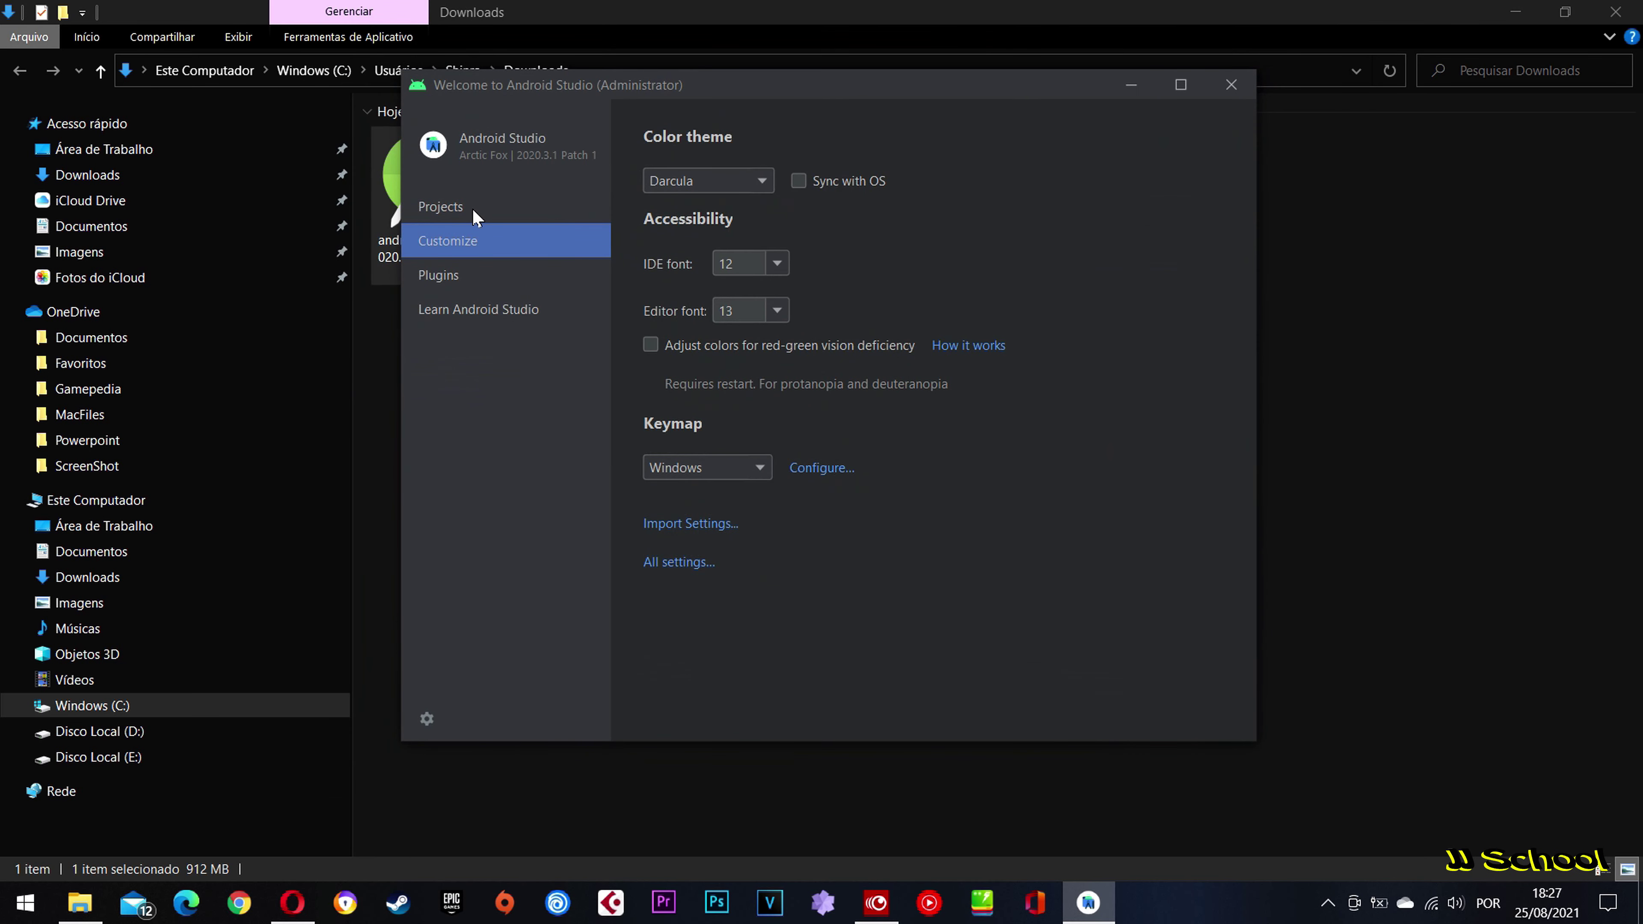
click(452, 206)
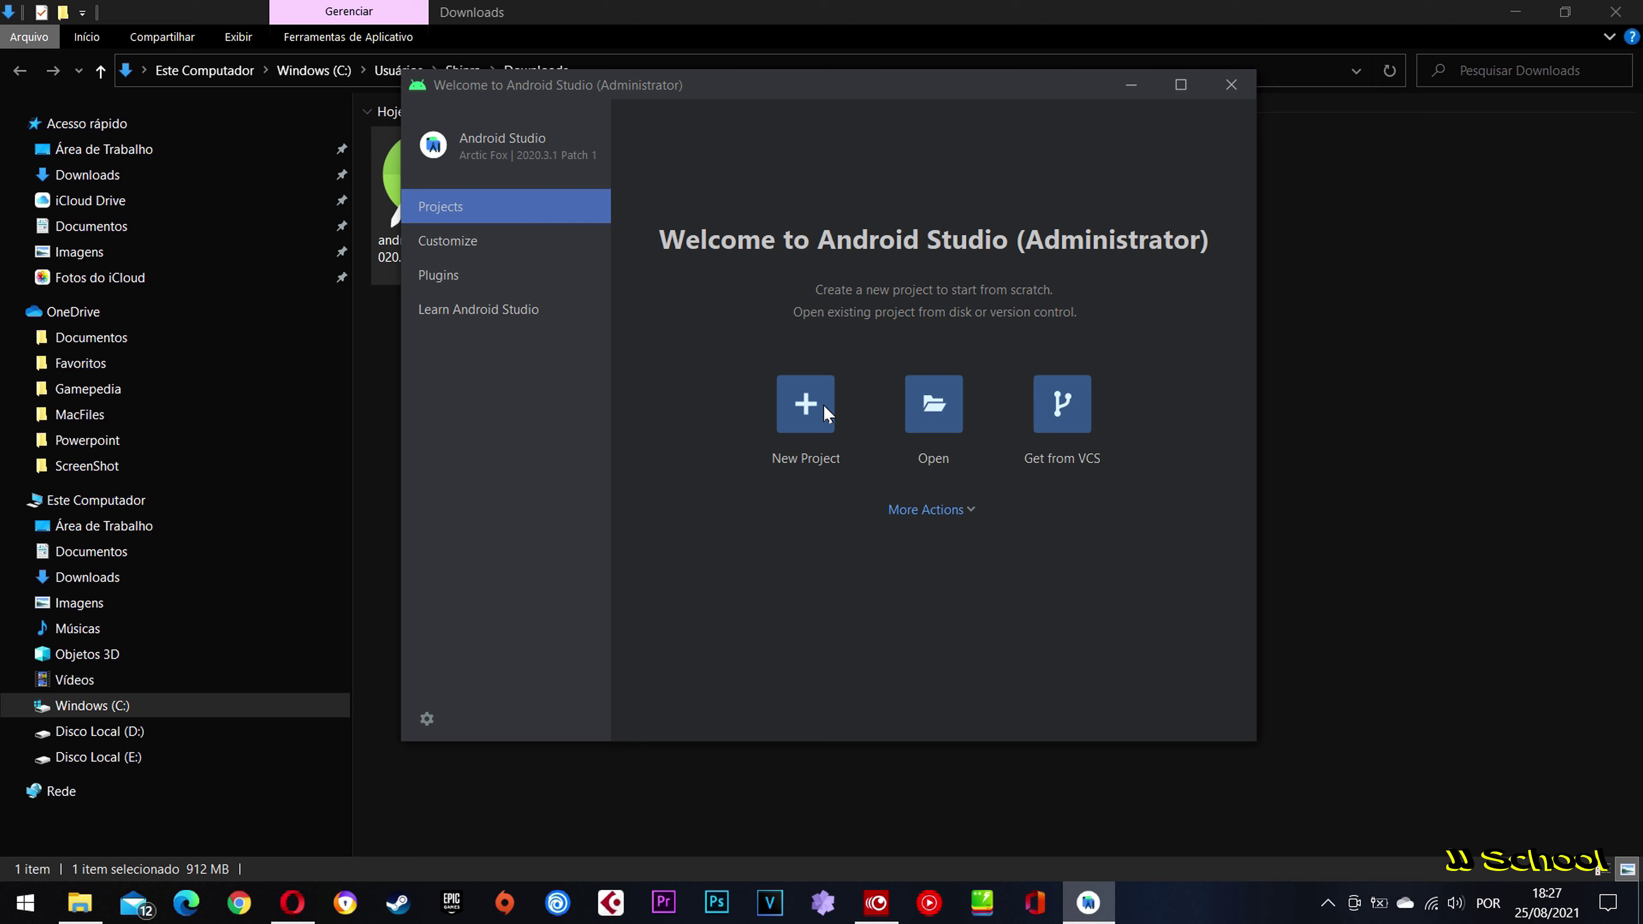